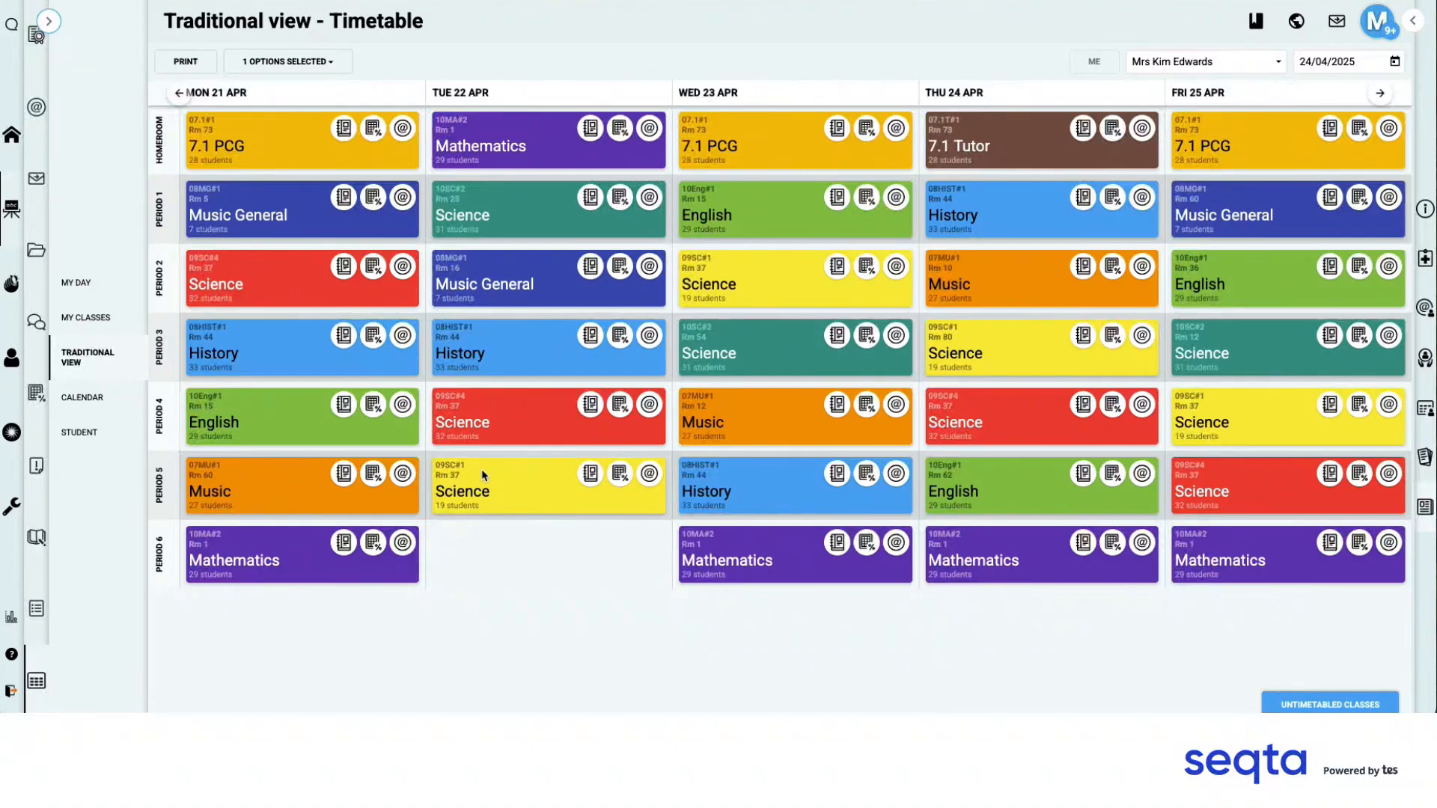
Open the Biology unit plan in the unit planner and choose Australian Curriculum v9 as the syllabus for new content descriptors.
left_click(97, 275)
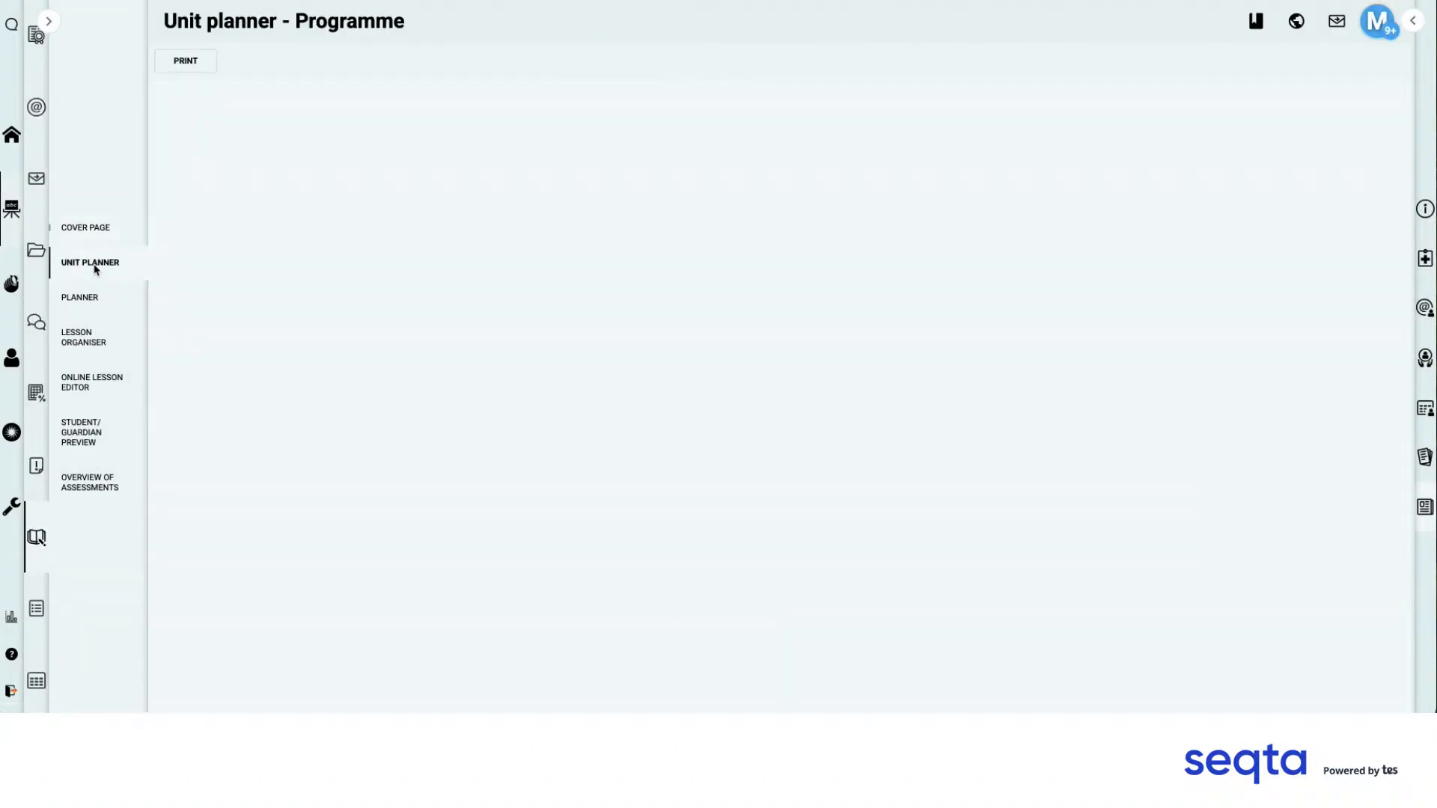
left_click(193, 131)
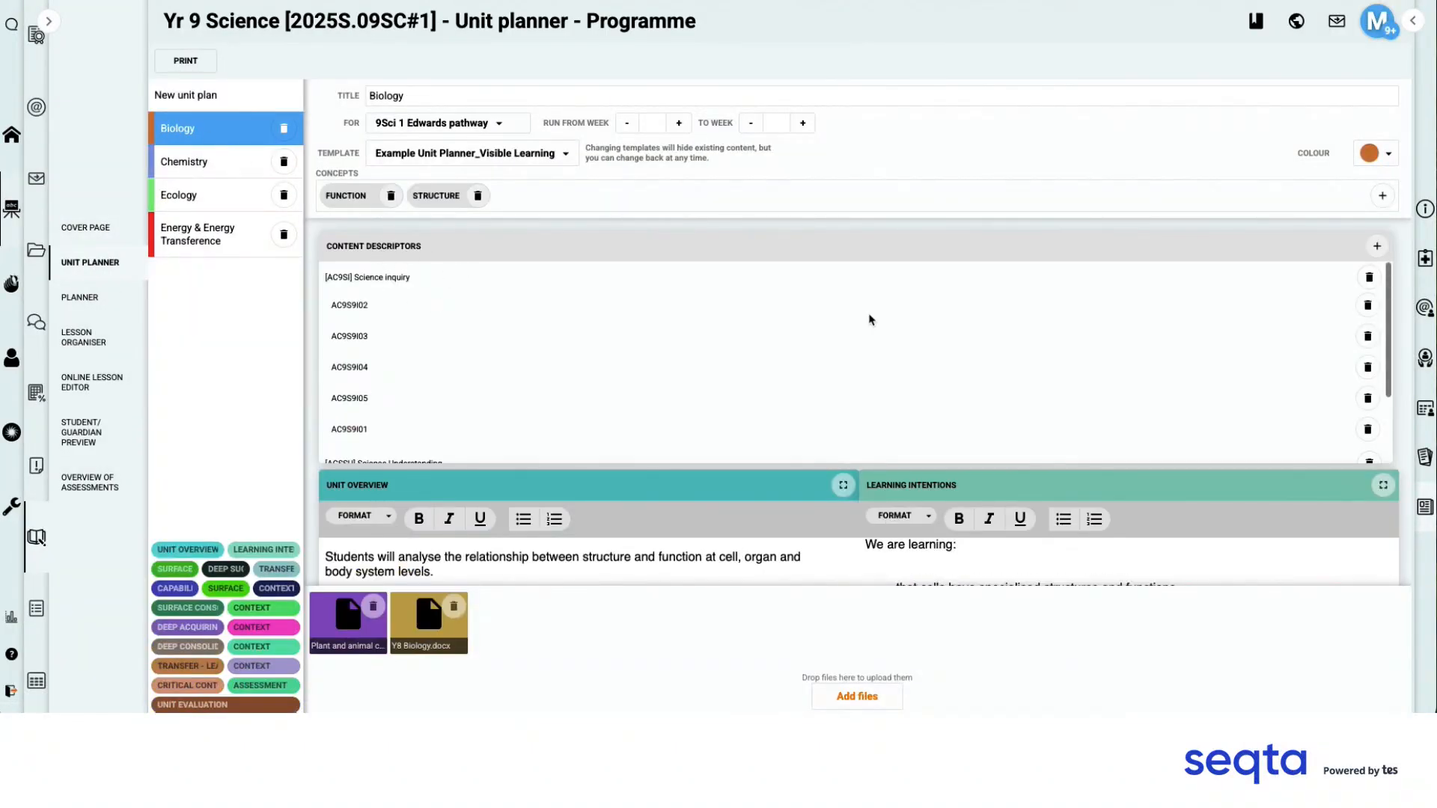
left_click(1376, 246)
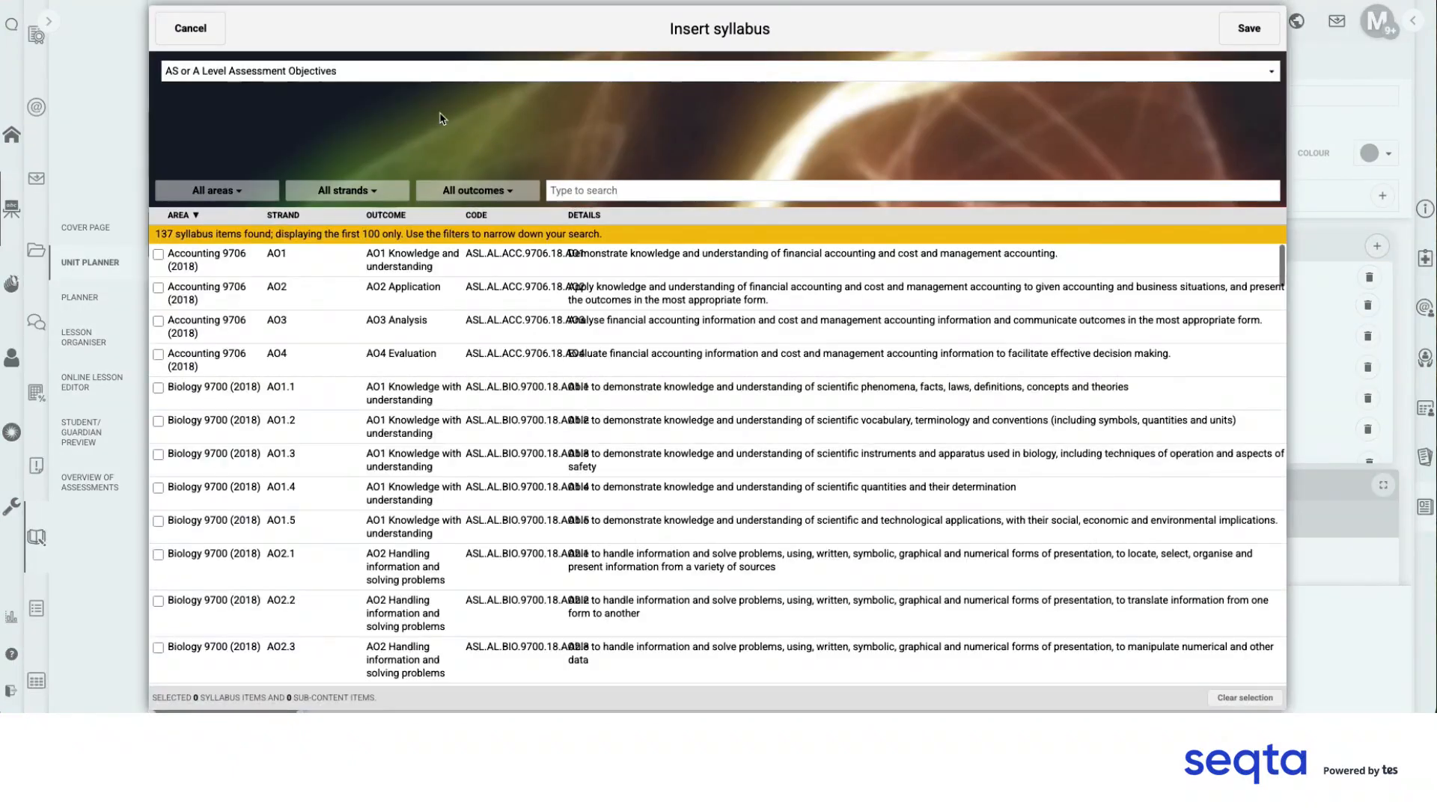
left_click(356, 80)
left_click(356, 266)
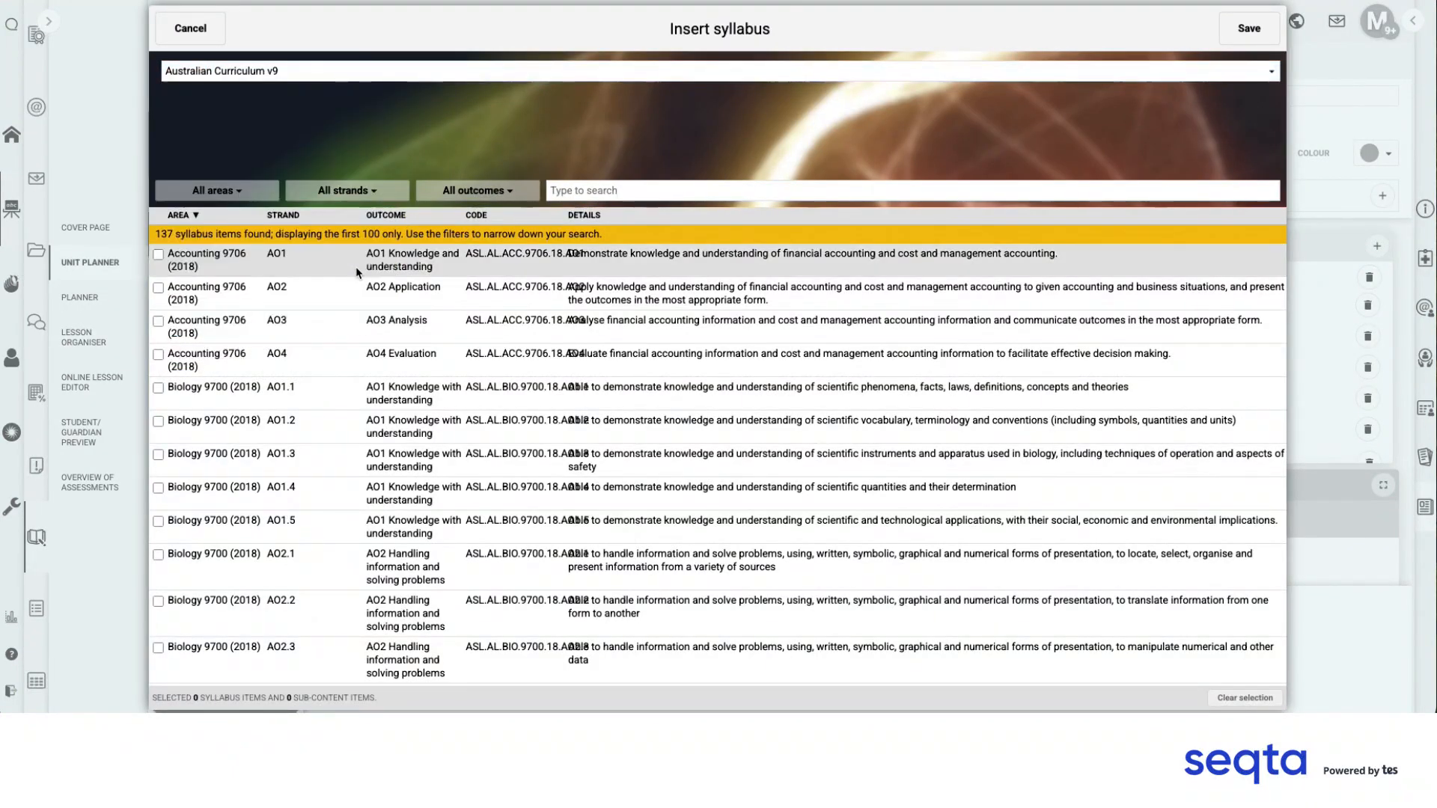
Filter the syllabus items to the Science area and the Science as a human endeavour strand.
left_click(215, 191)
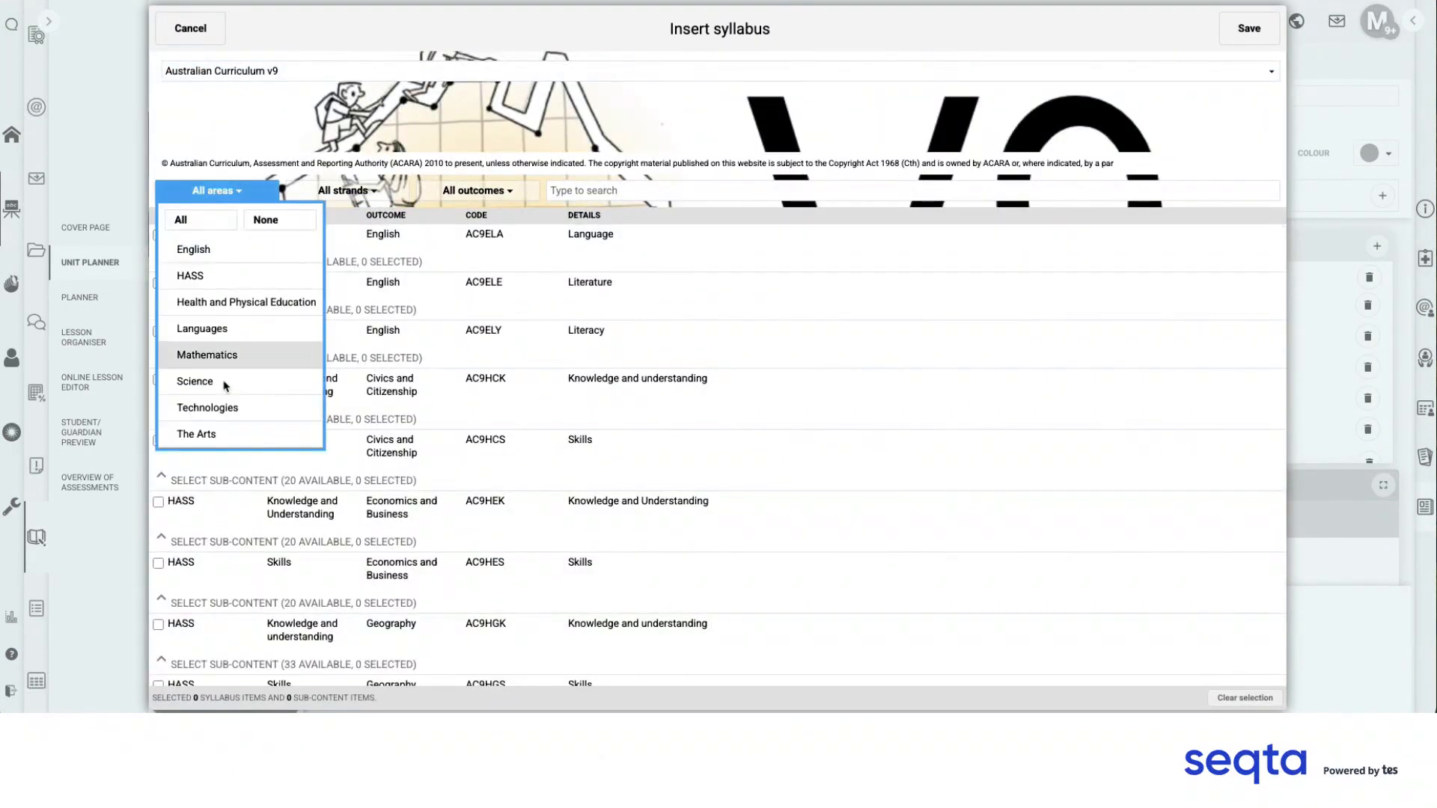
left_click(226, 383)
left_click(344, 193)
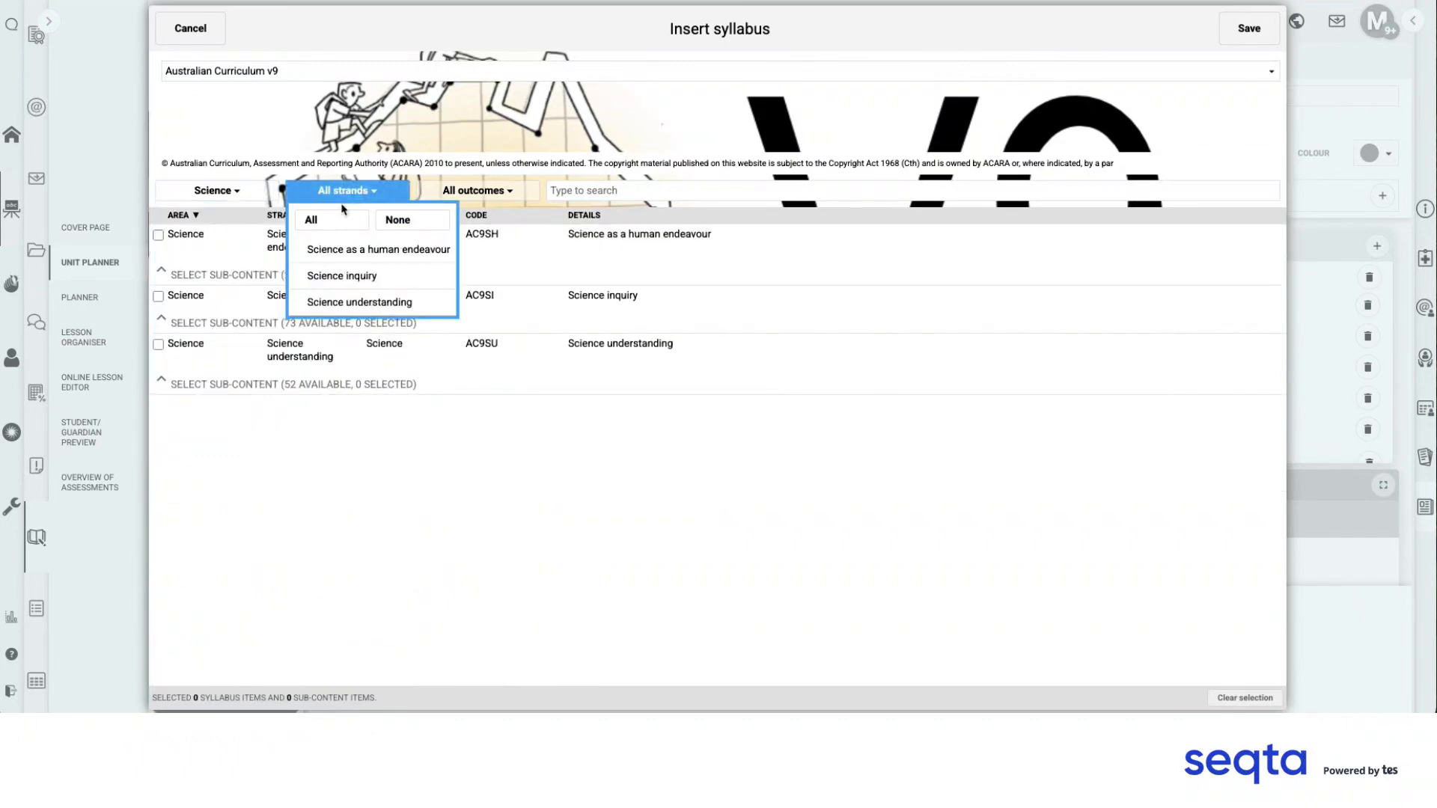
left_click(348, 251)
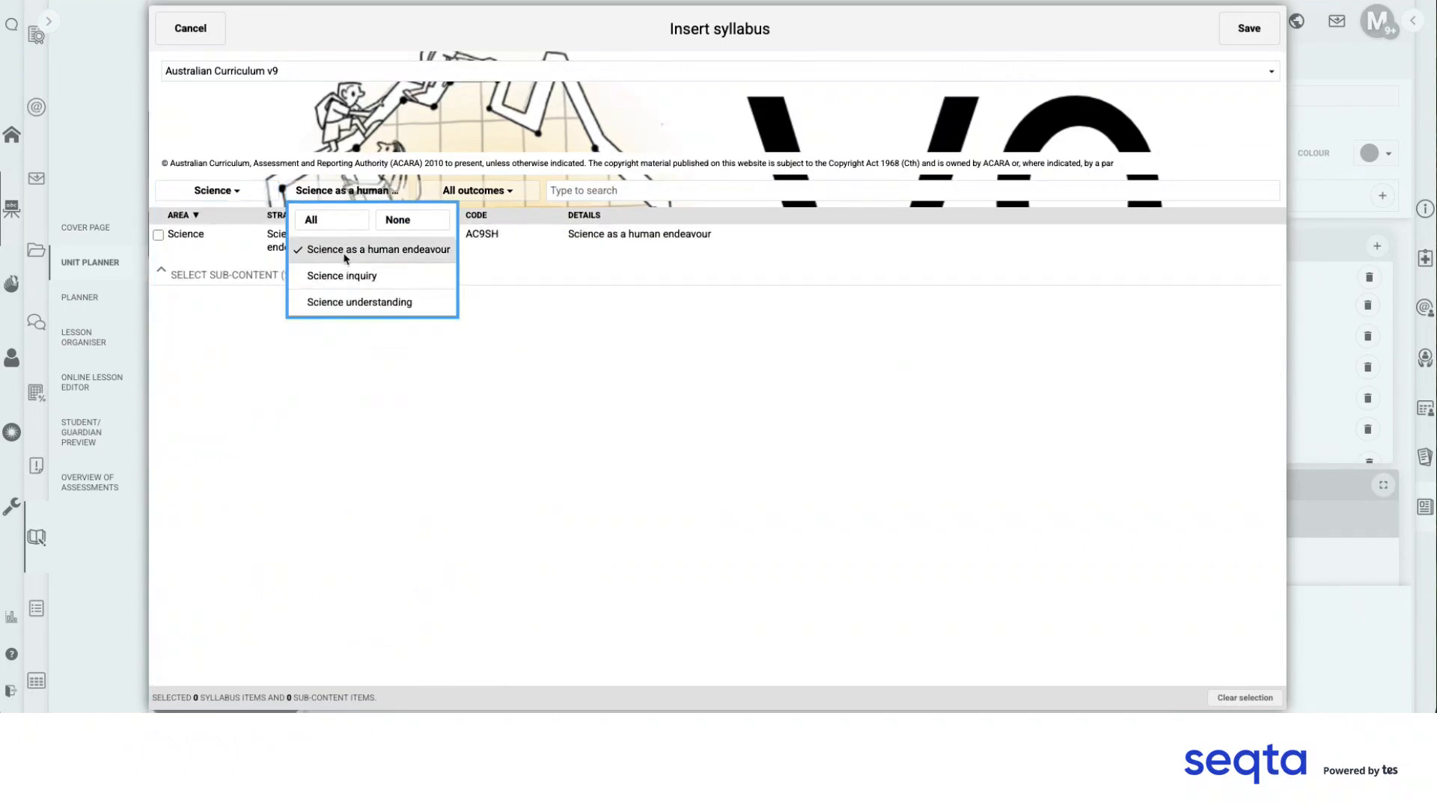
Add the Year 9 sub-content items AC9S9H04 and AC9S9H03 to the Biology unit's content descriptors and save.
left_click(162, 275)
left_click(210, 301)
scroll(221, 464, "down", 2)
left_click(222, 577)
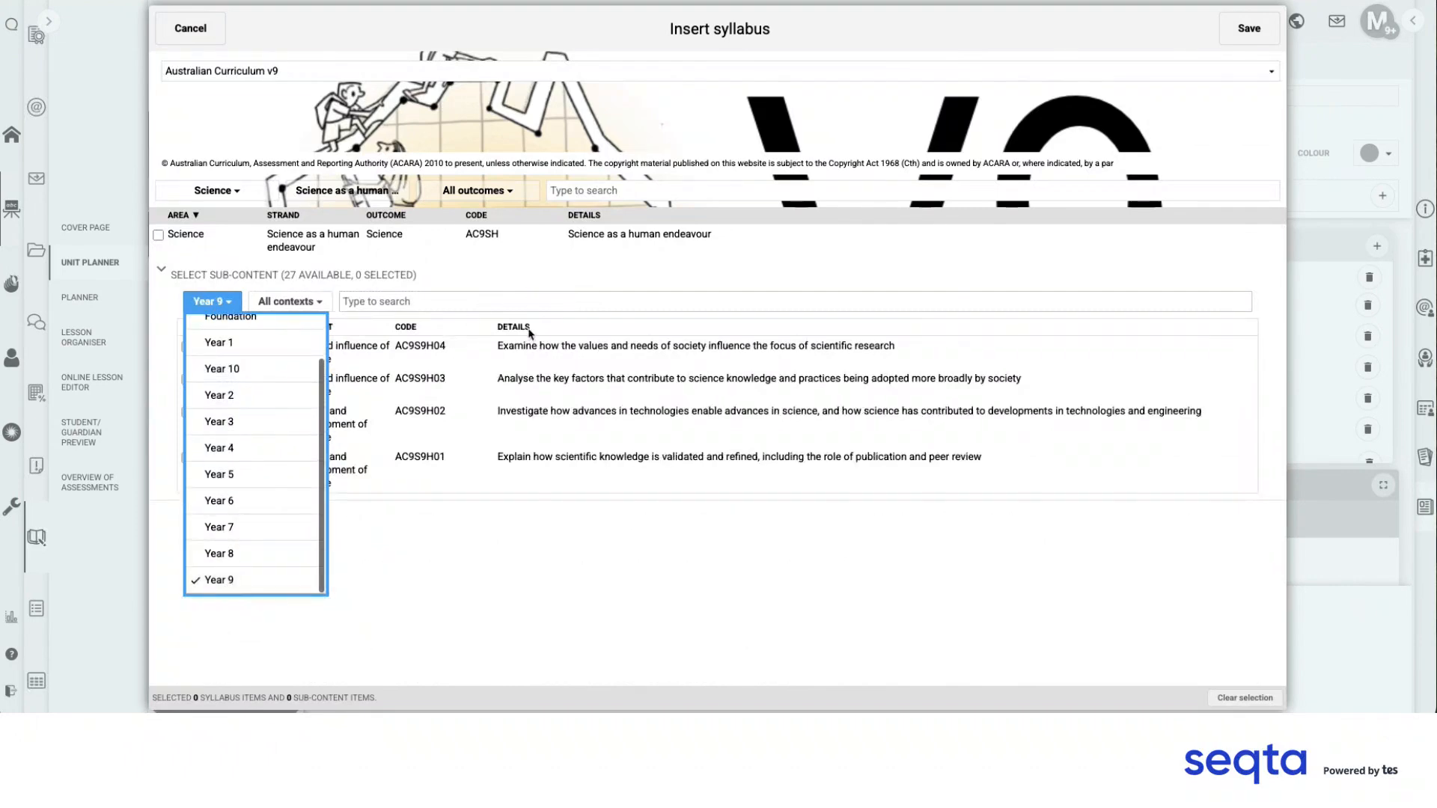
left_click(538, 573)
left_click(187, 347)
left_click(187, 379)
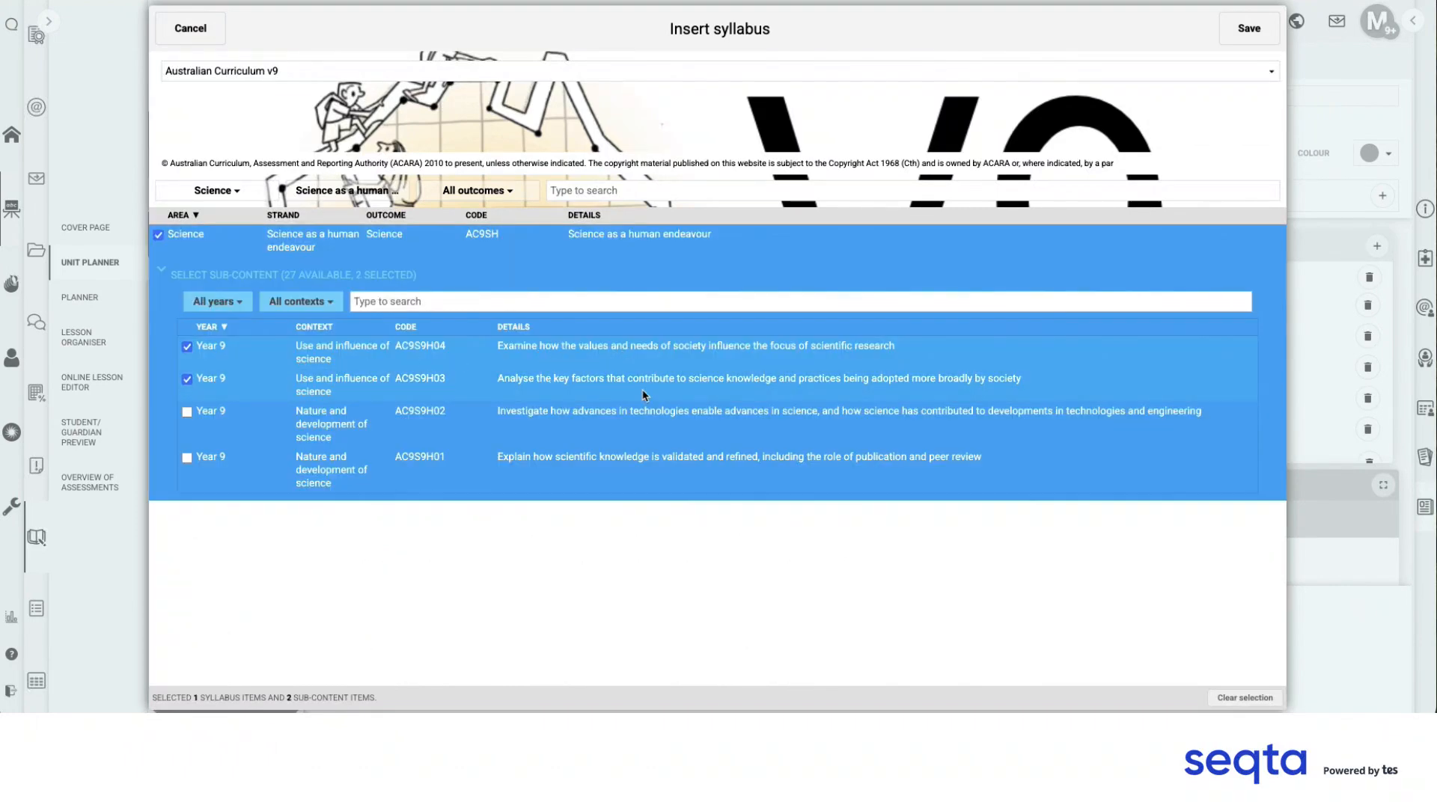
left_click(1248, 28)
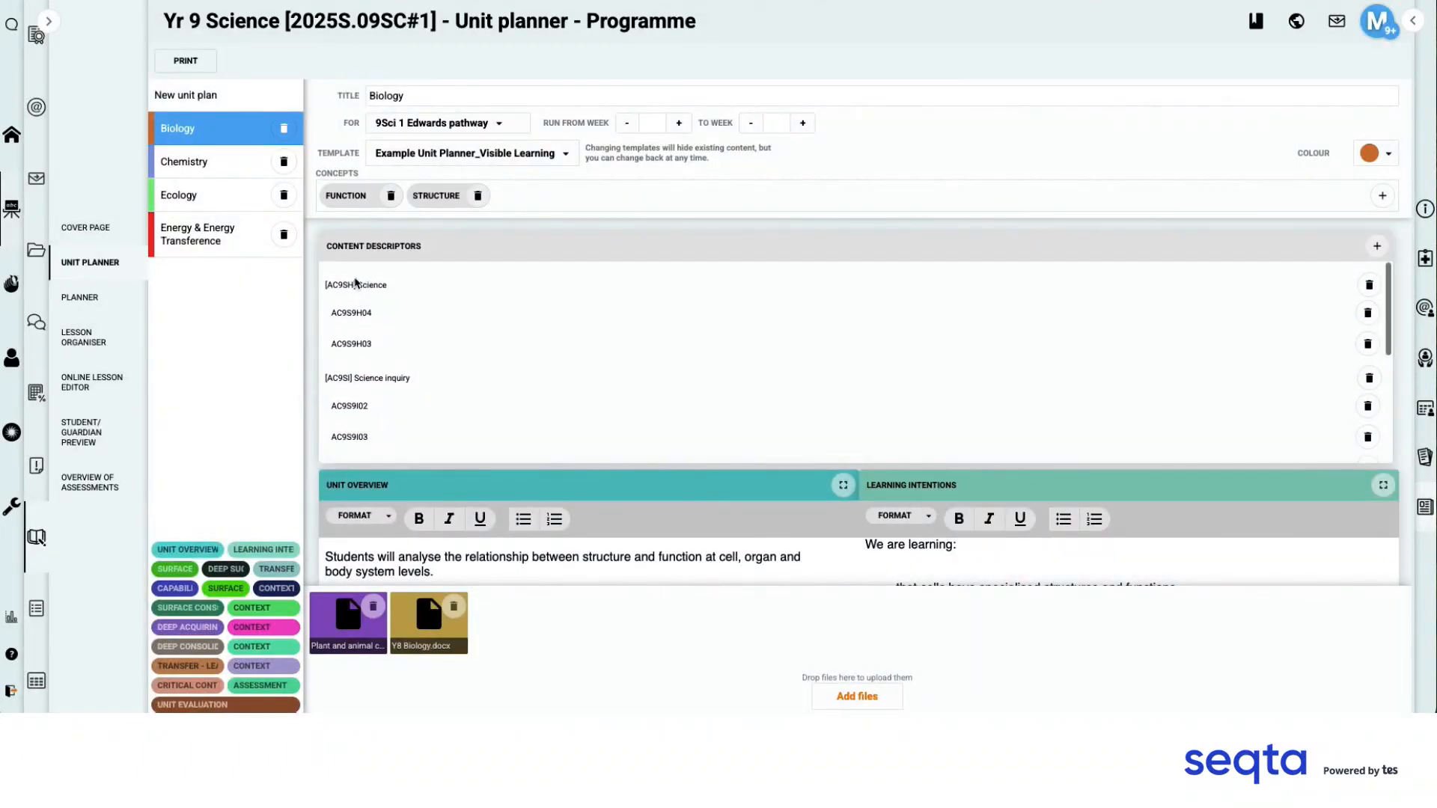
Review the Biology unit's content descriptors, unit overview, learning intentions and success criteria.
scroll(418, 375, "down", 3)
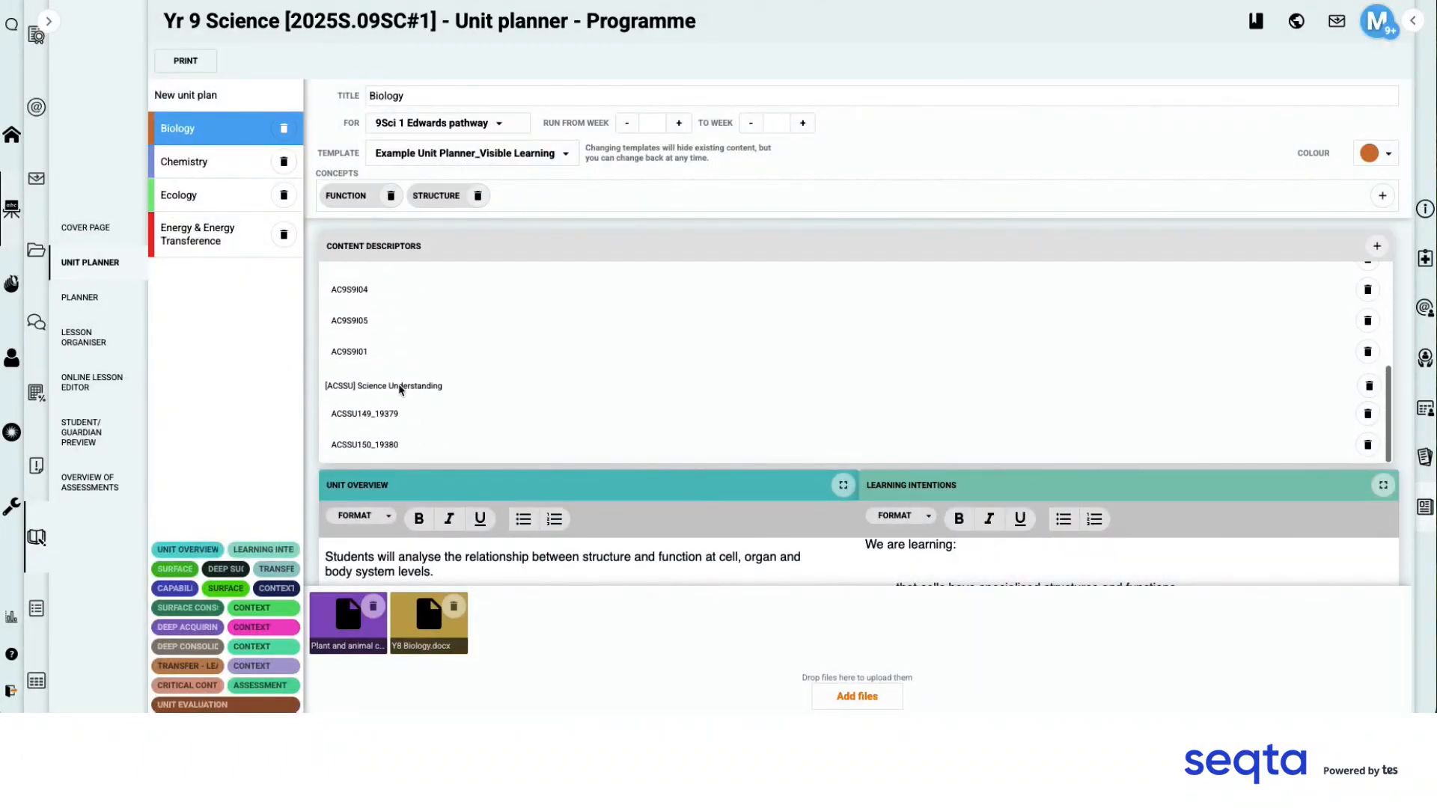
scroll(502, 456, "down", 5)
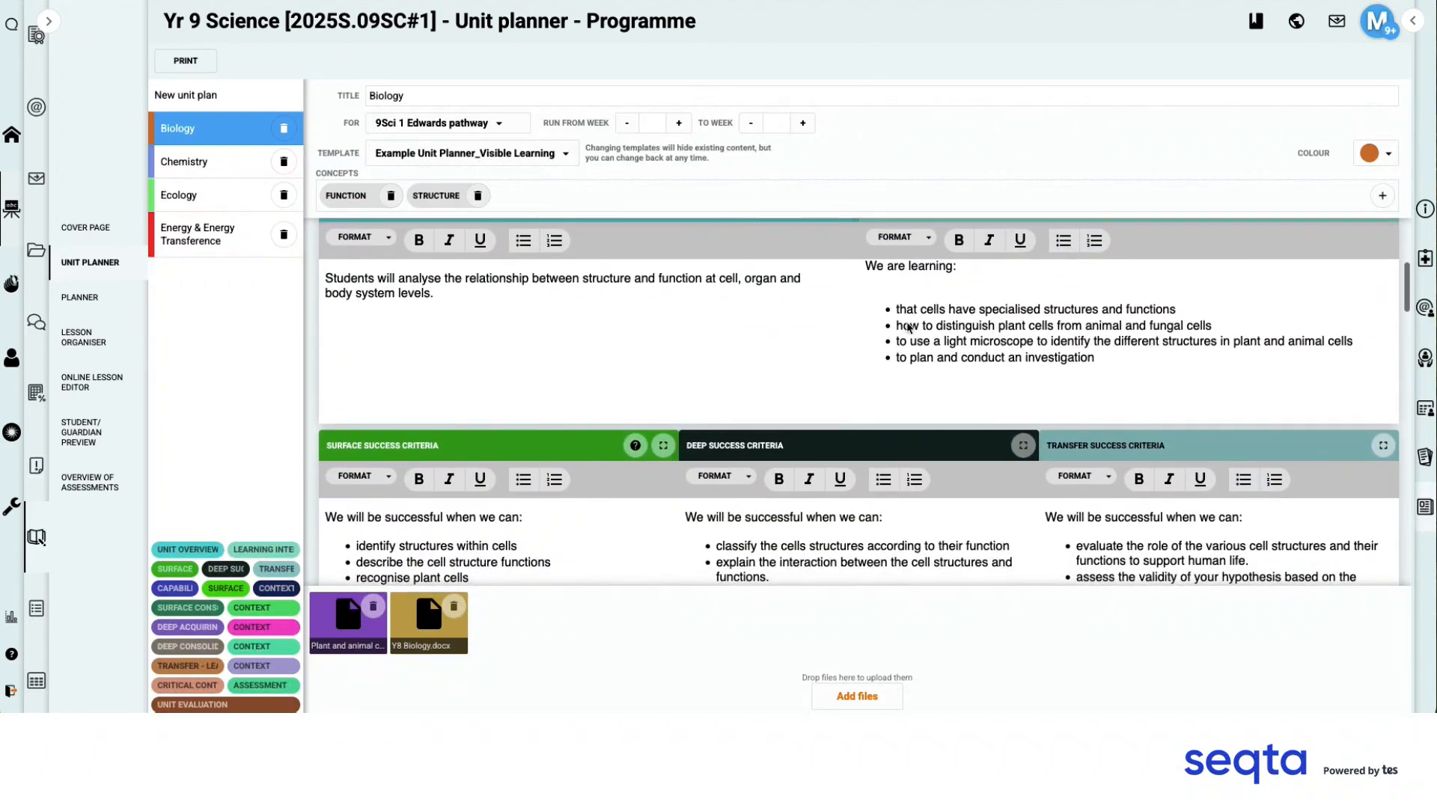
scroll(968, 328, "up", 1)
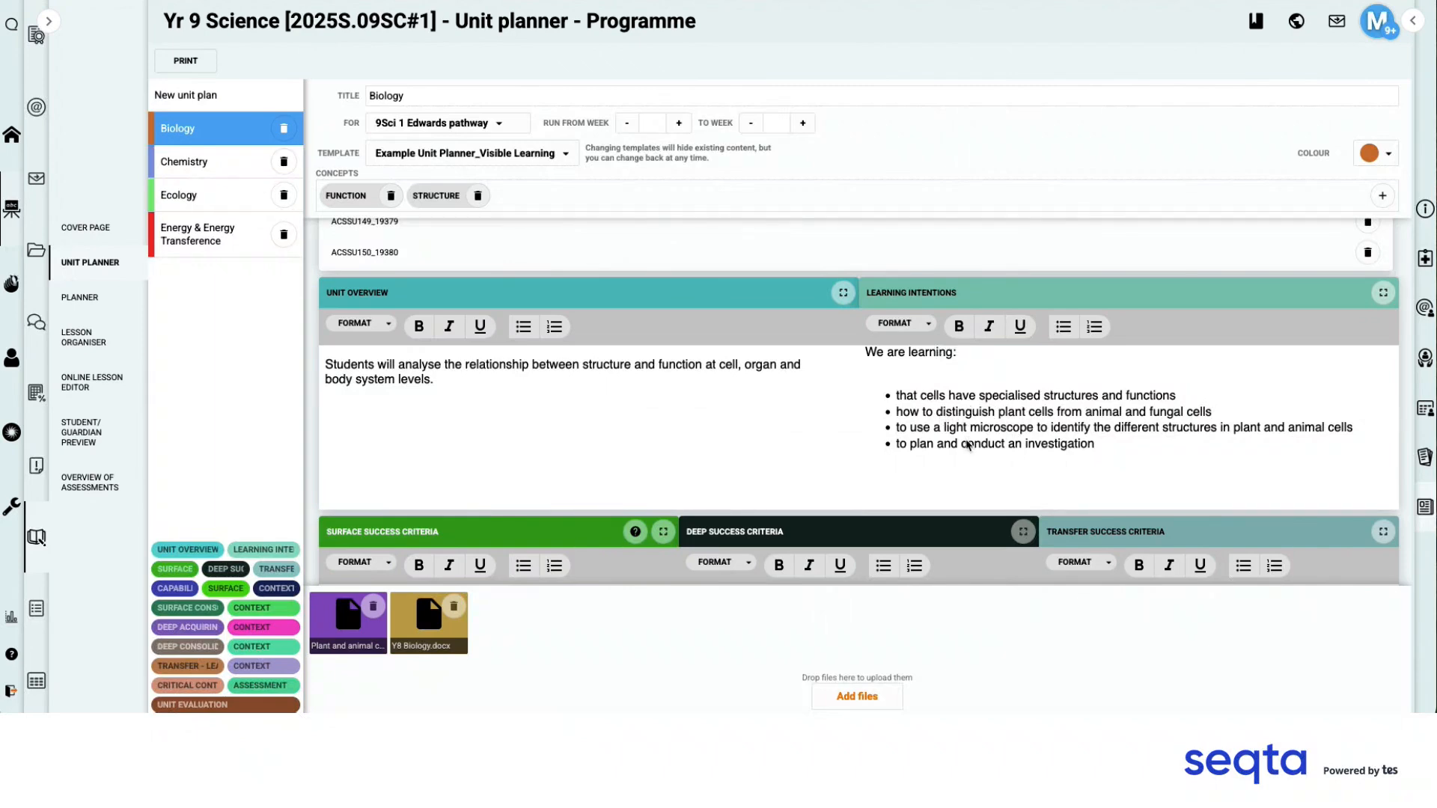
scroll(967, 446, "down", 1)
scroll(912, 412, "down", 1)
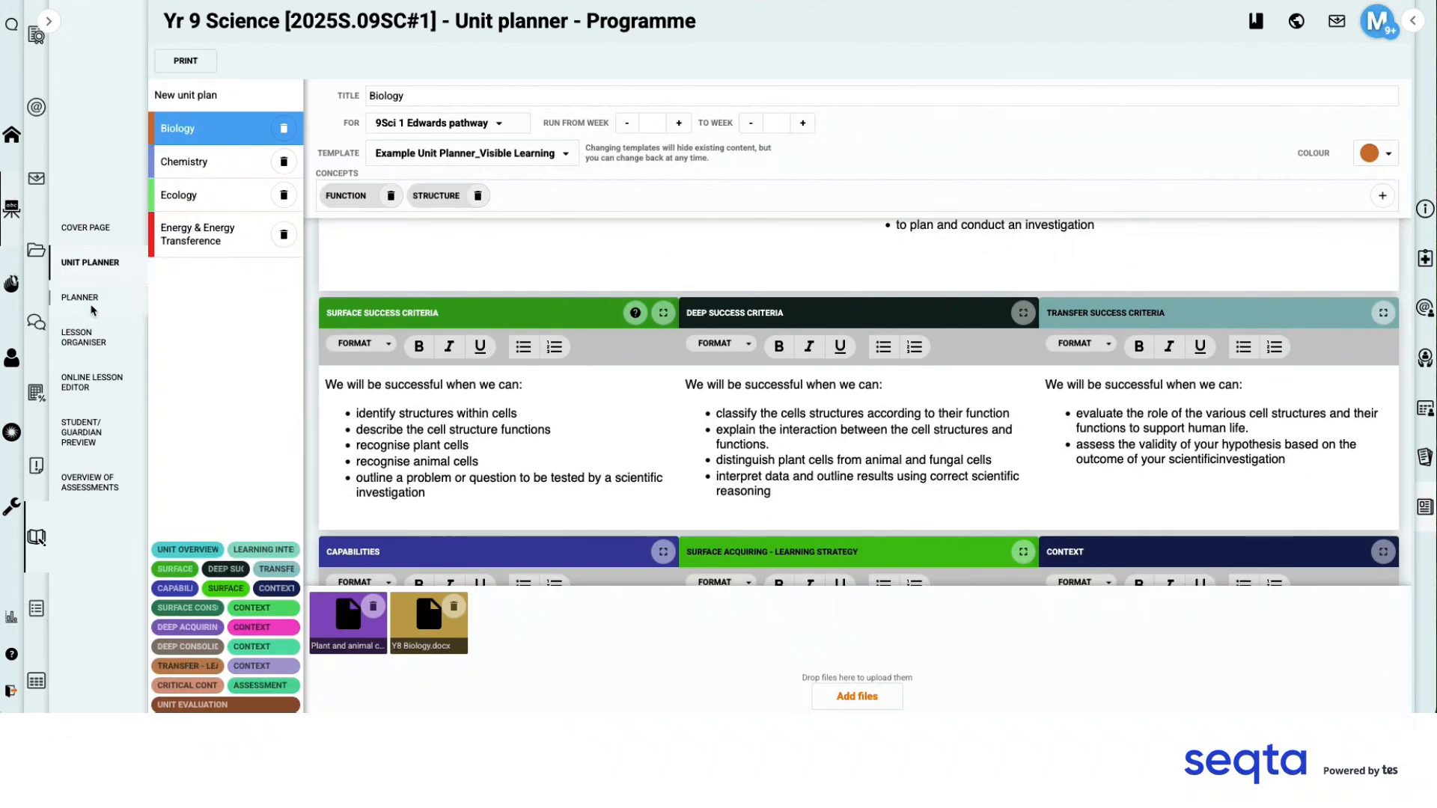
Expand the Week 1 Cell Structures lesson in the planner, view its lesson plan in the editor and save it.
left_click(88, 300)
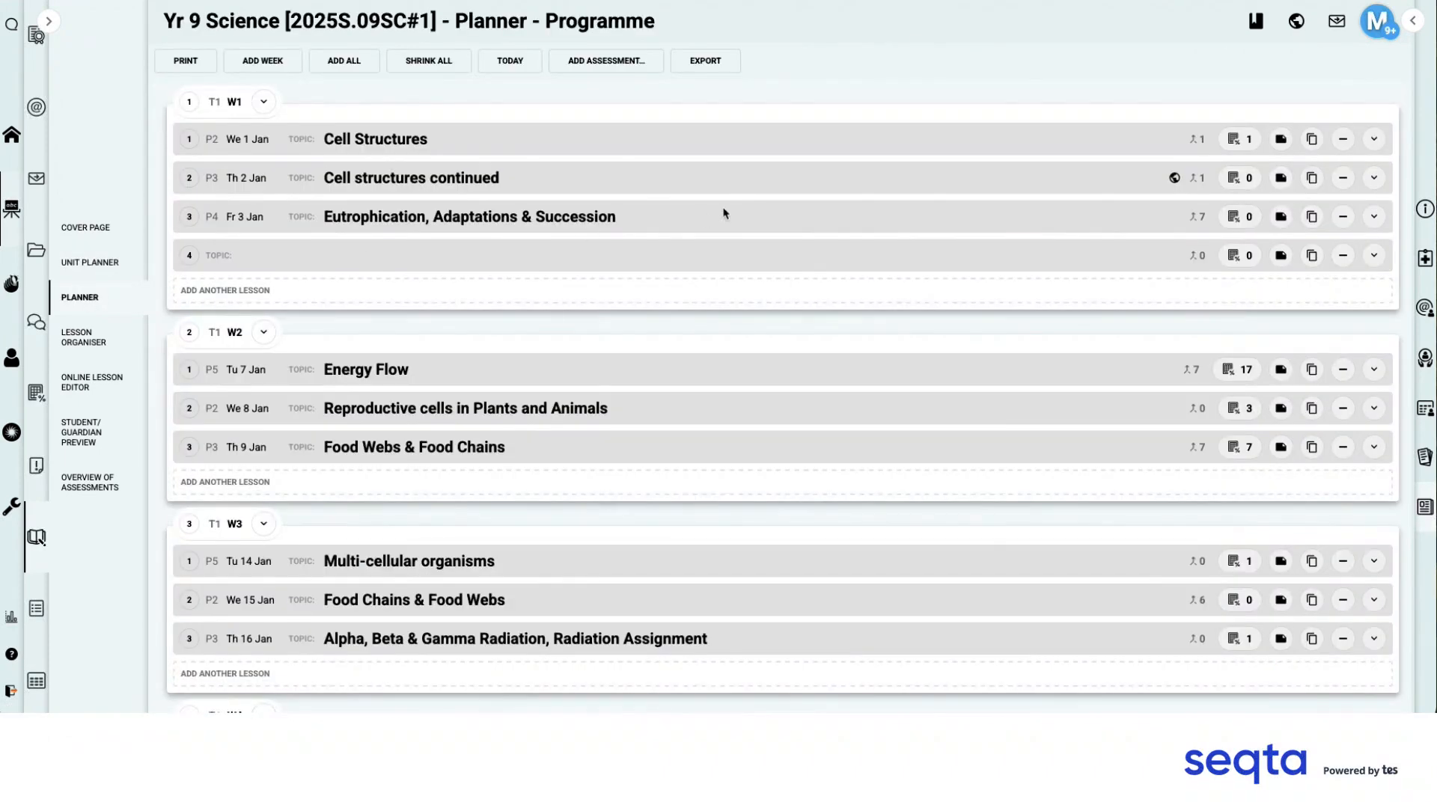
left_click(1374, 139)
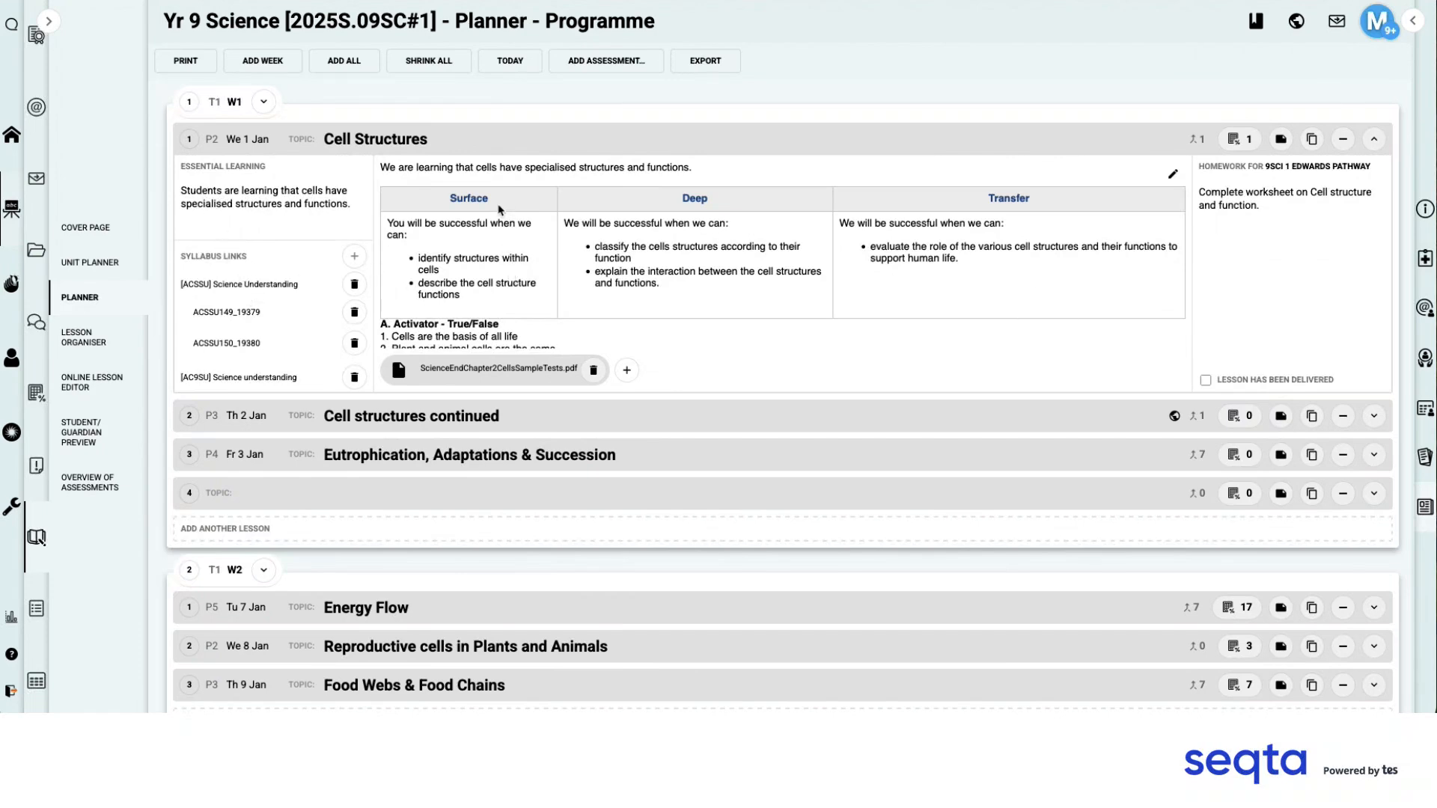
left_click(1172, 173)
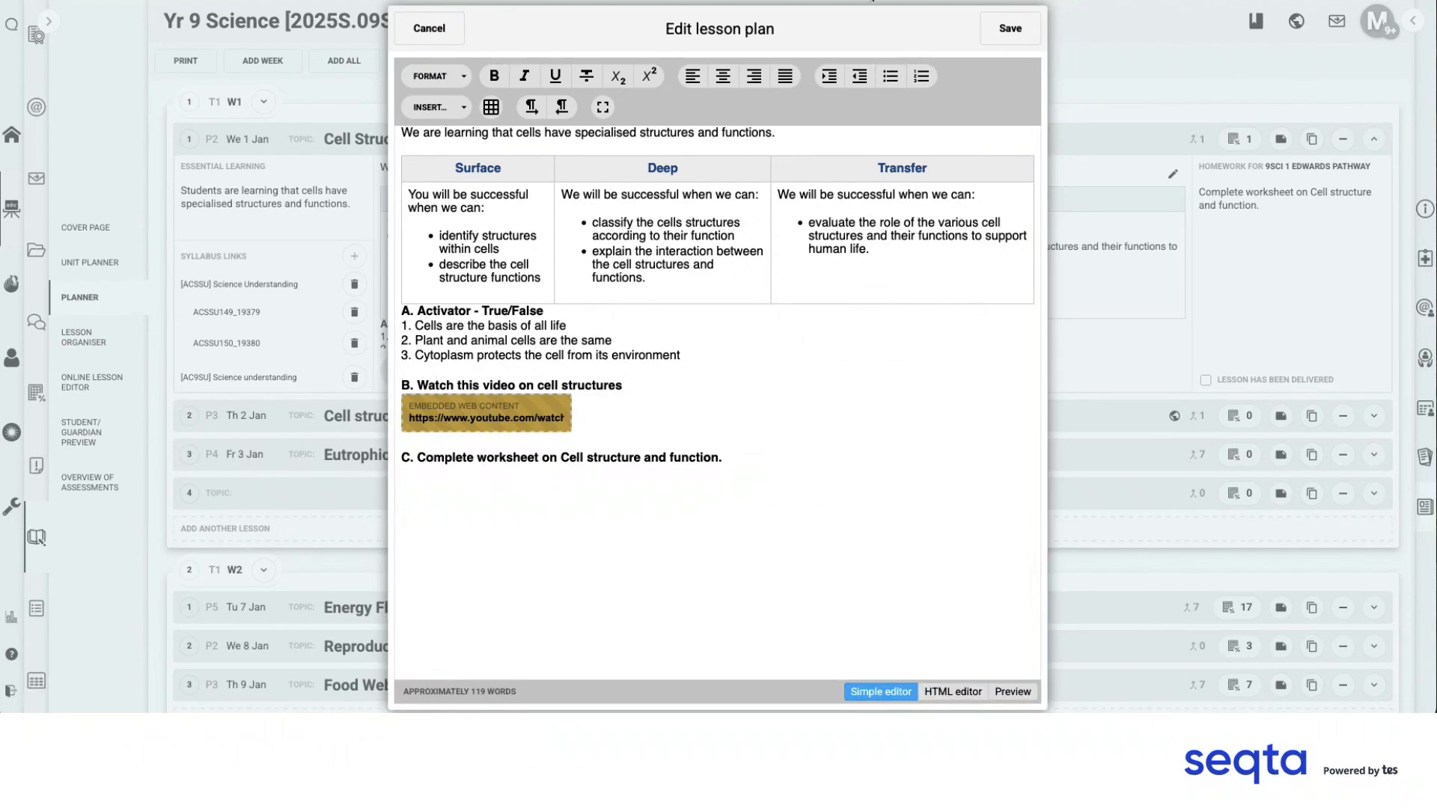
left_click(1010, 28)
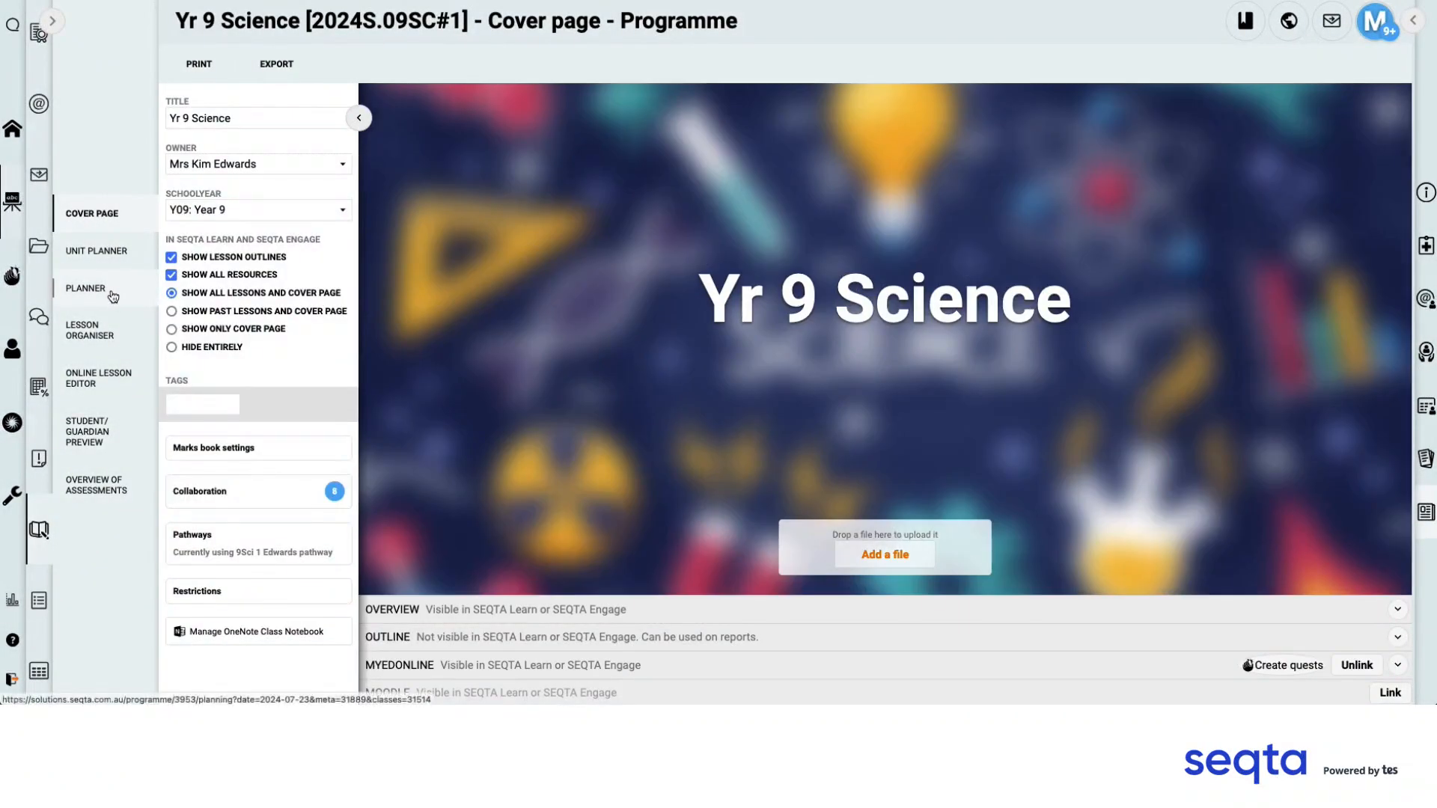
Expand the untitled Th 18 Jan lesson in the planner's Week 2 and choose Australian Curriculum v9 for its syllabus links.
left_click(113, 295)
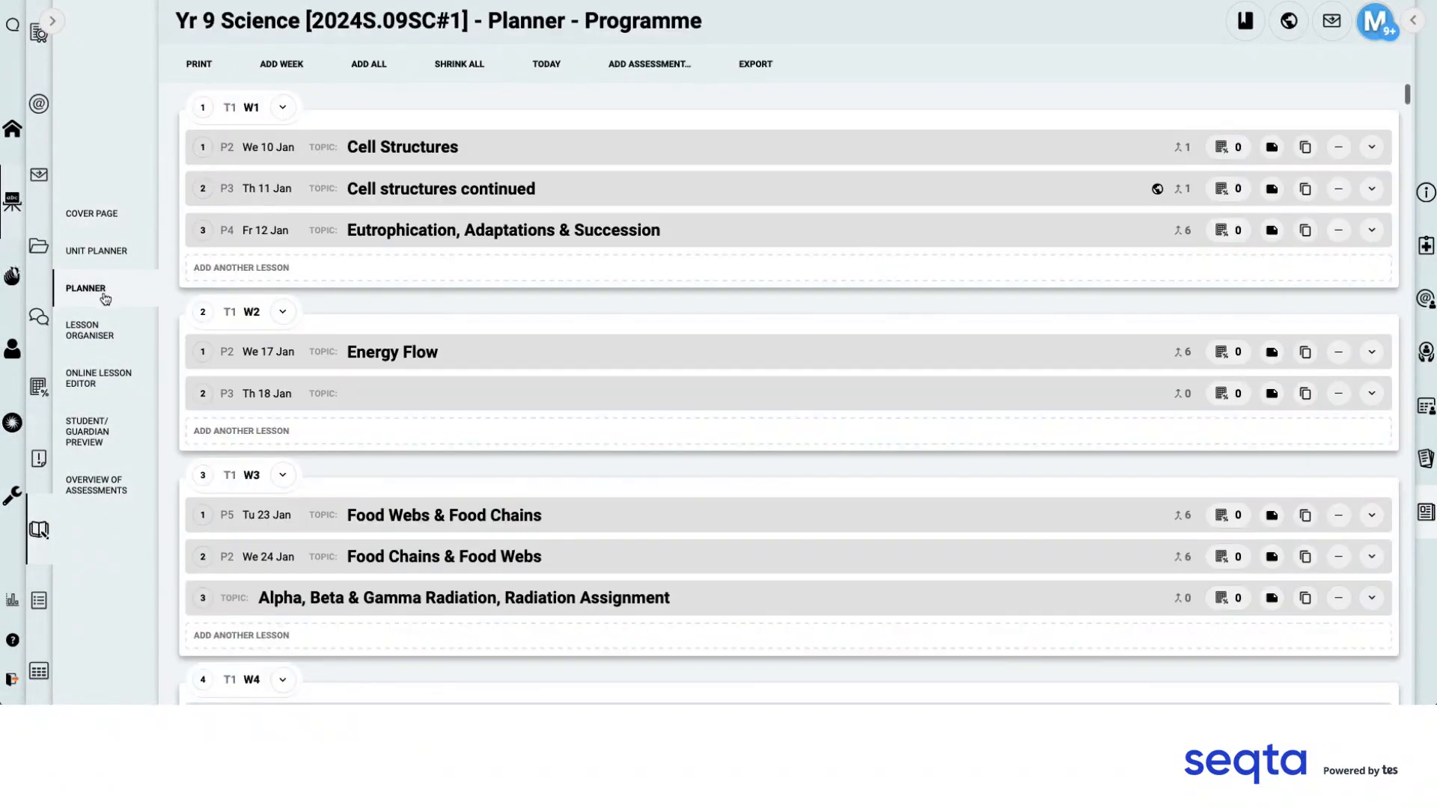
left_click(1371, 393)
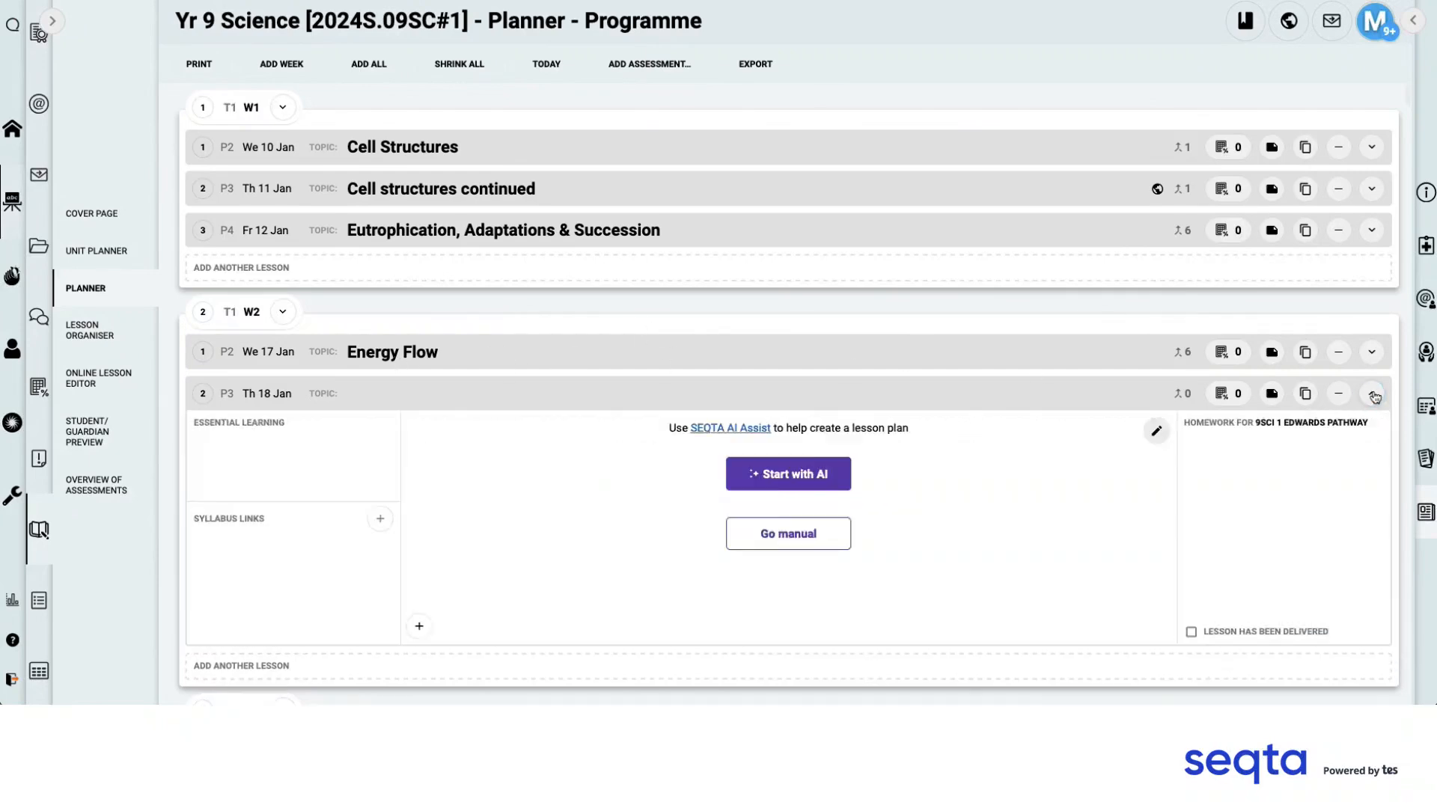
left_click(380, 519)
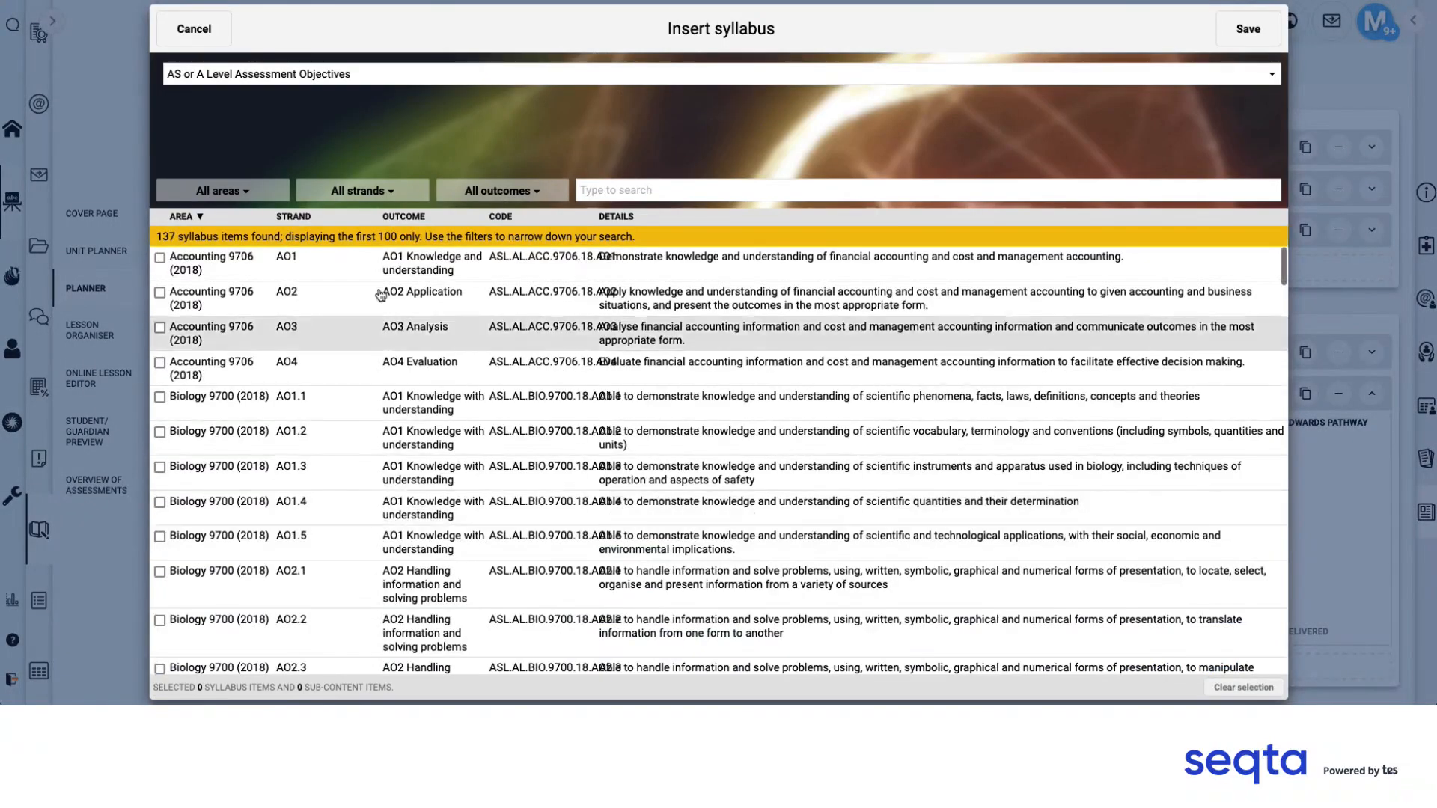
left_click(318, 75)
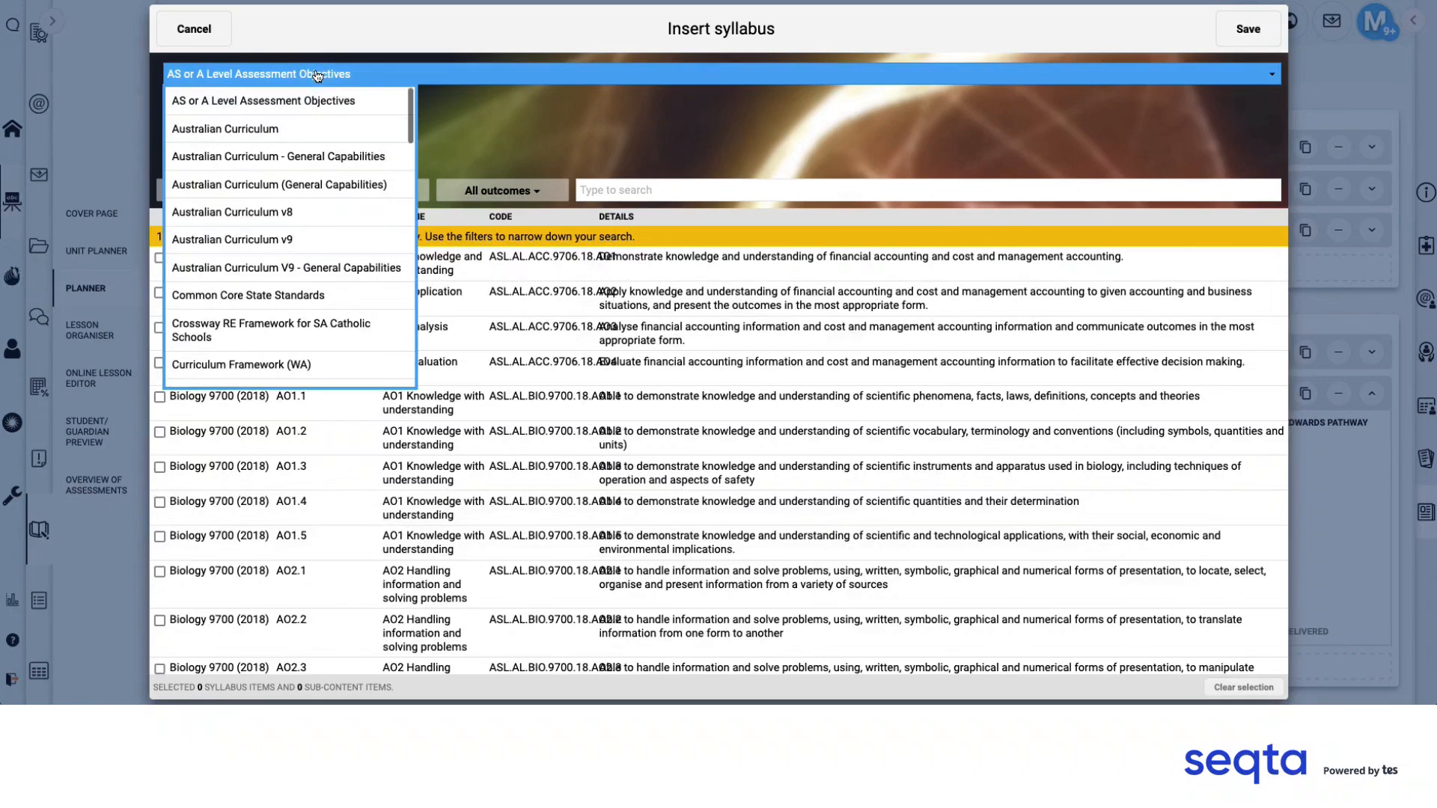
left_click(322, 241)
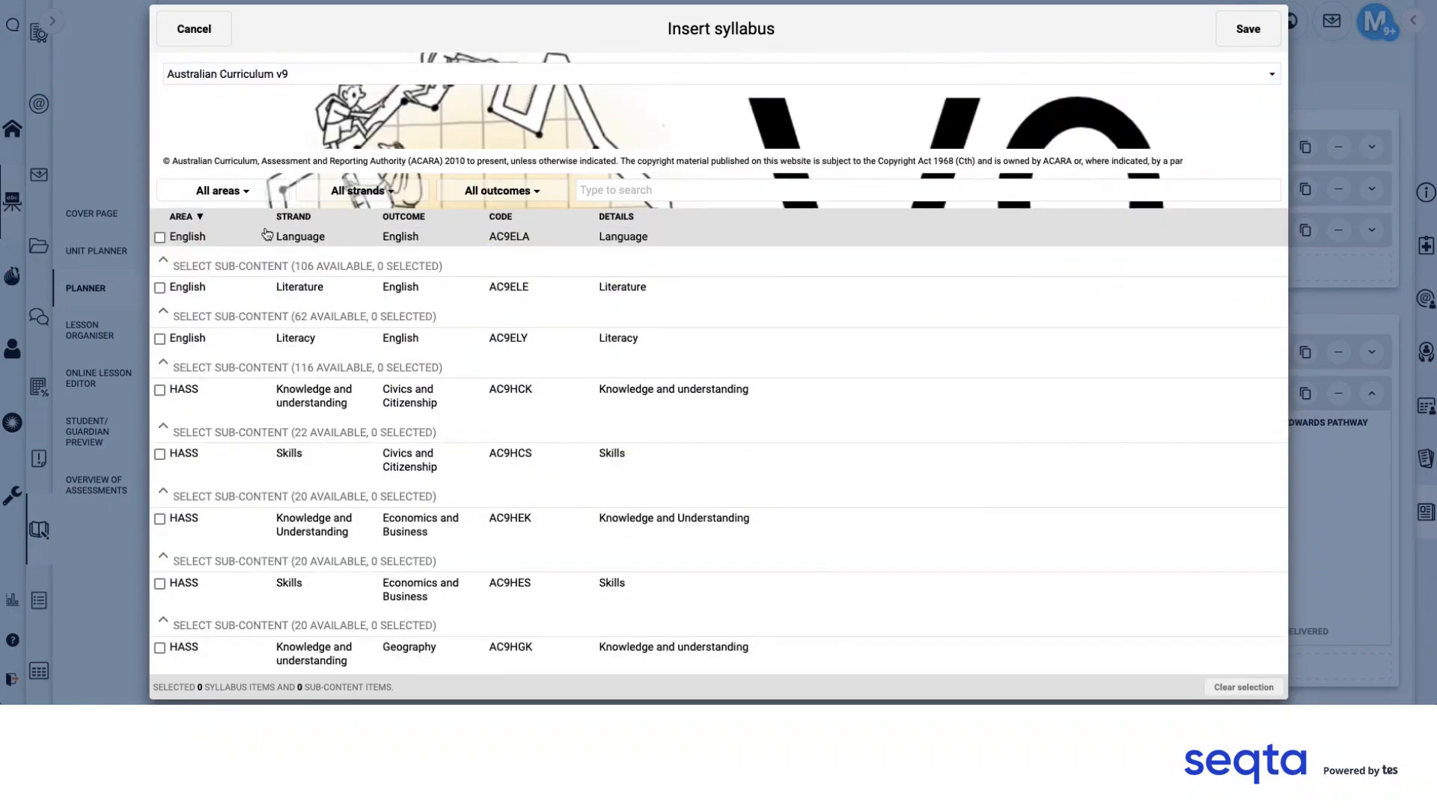
Filter the syllabus items to the Science area and the Science understanding strand.
left_click(228, 196)
left_click(229, 392)
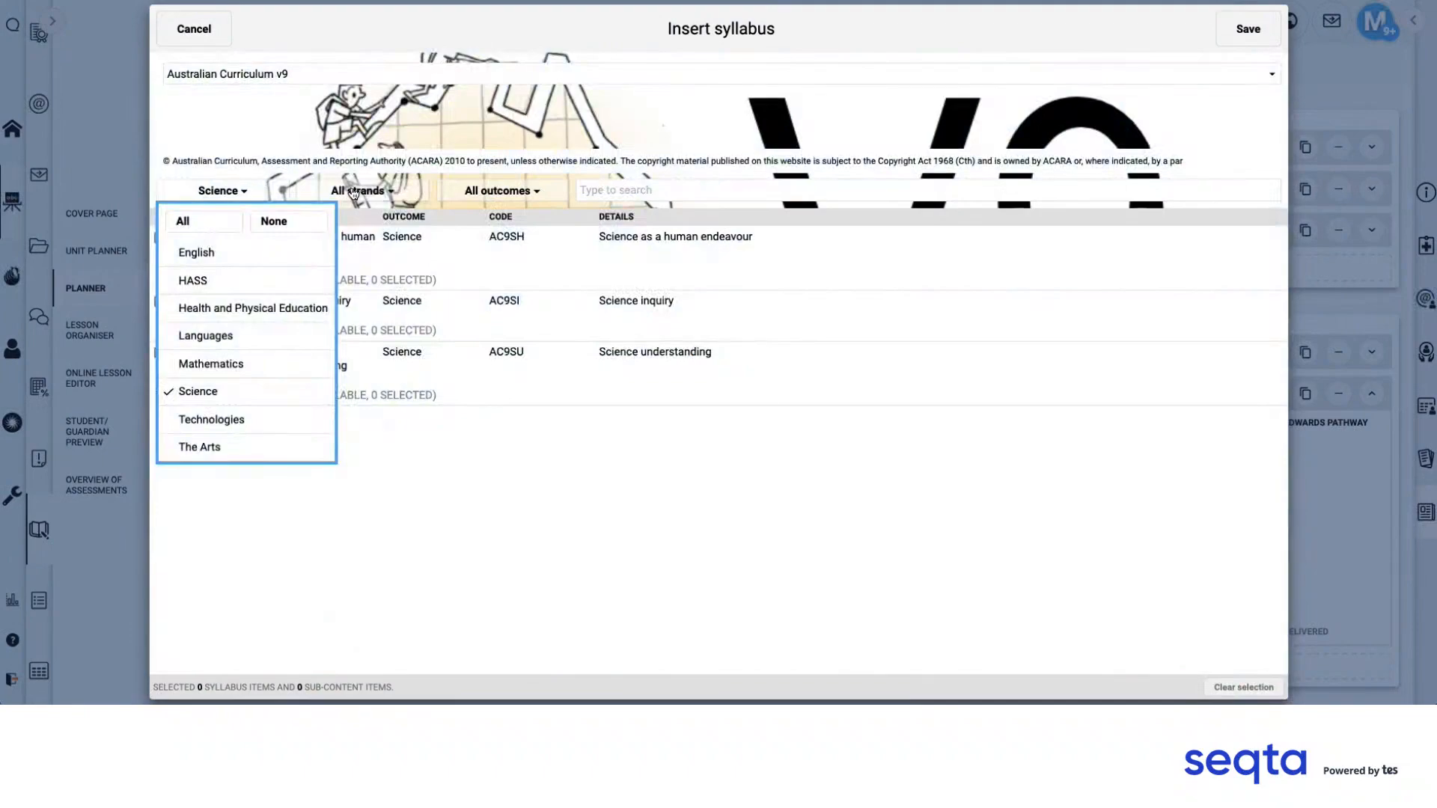
left_click(361, 191)
left_click(340, 310)
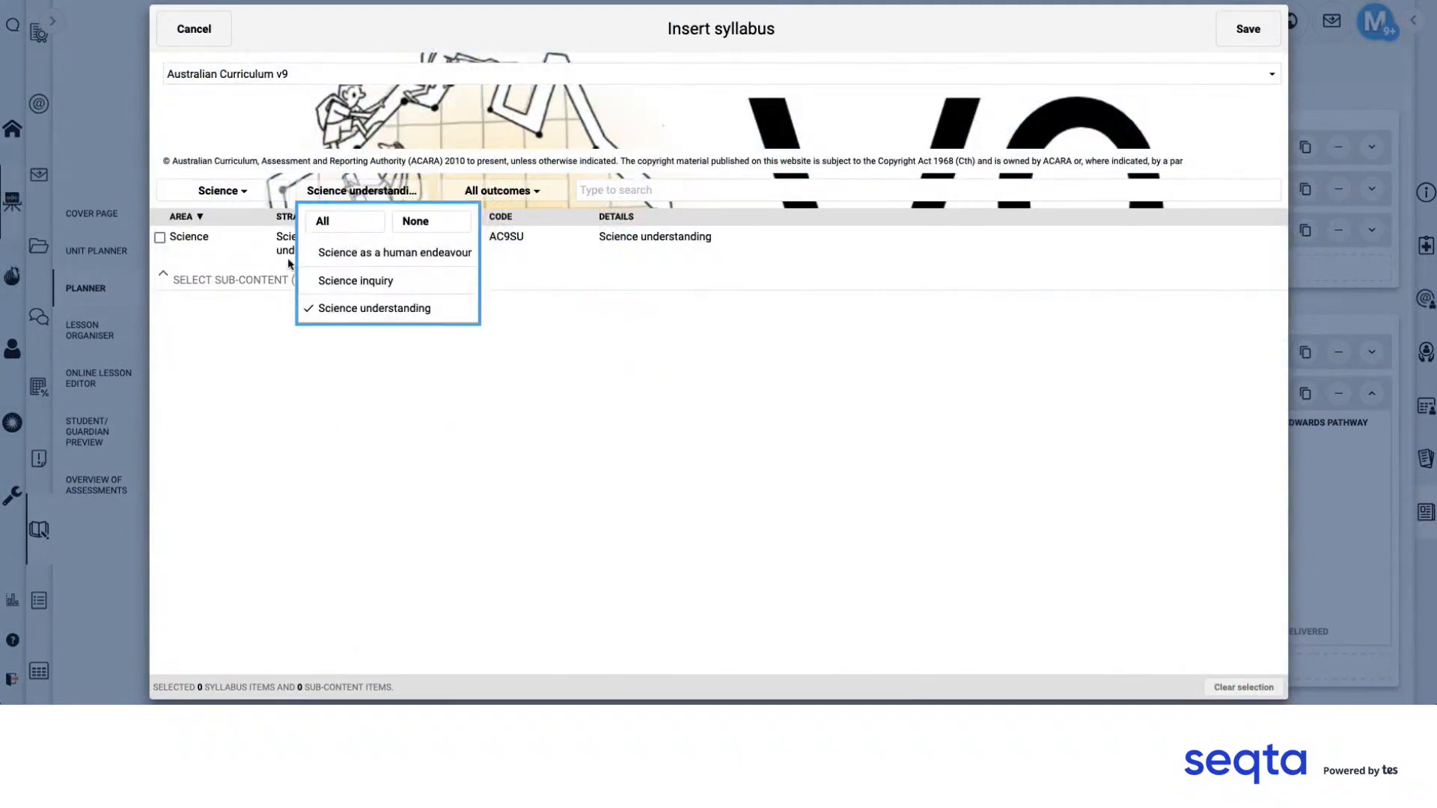
Link the Year 9 Biological sciences sub-content item AC9S9U02 to the Th 18 Jan lesson and save.
left_click(173, 283)
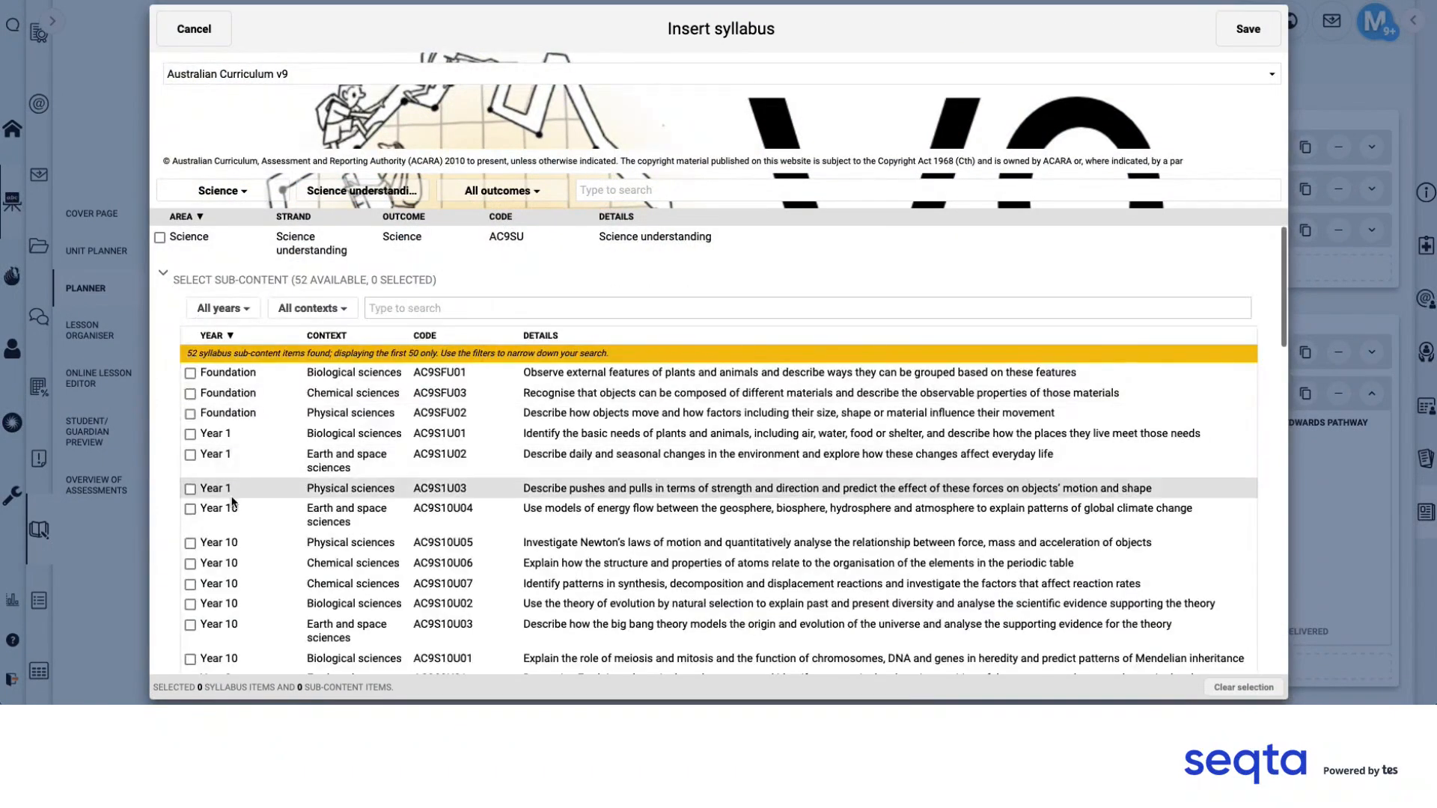
scroll(191, 556, "down", 10)
left_click(190, 554)
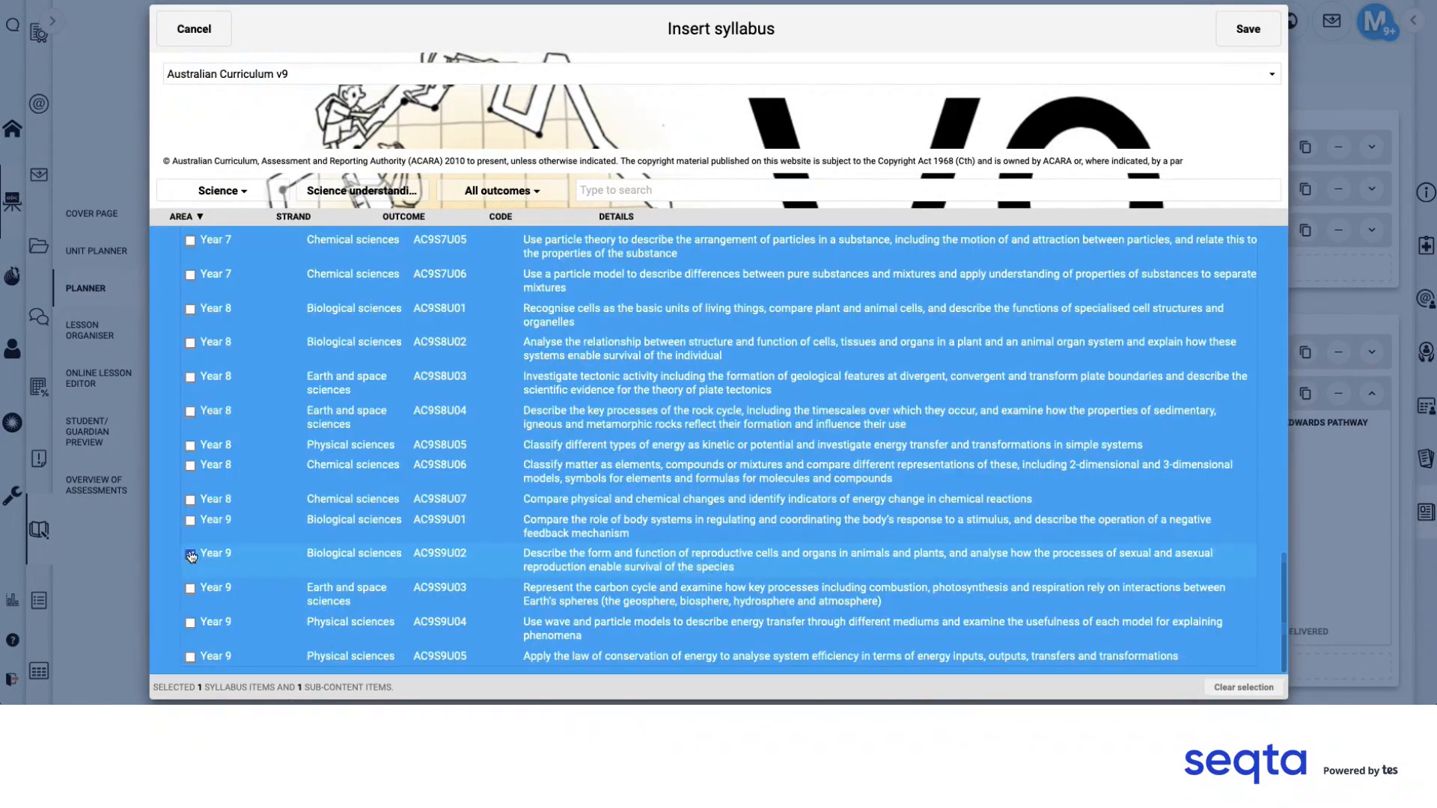
left_click(1247, 29)
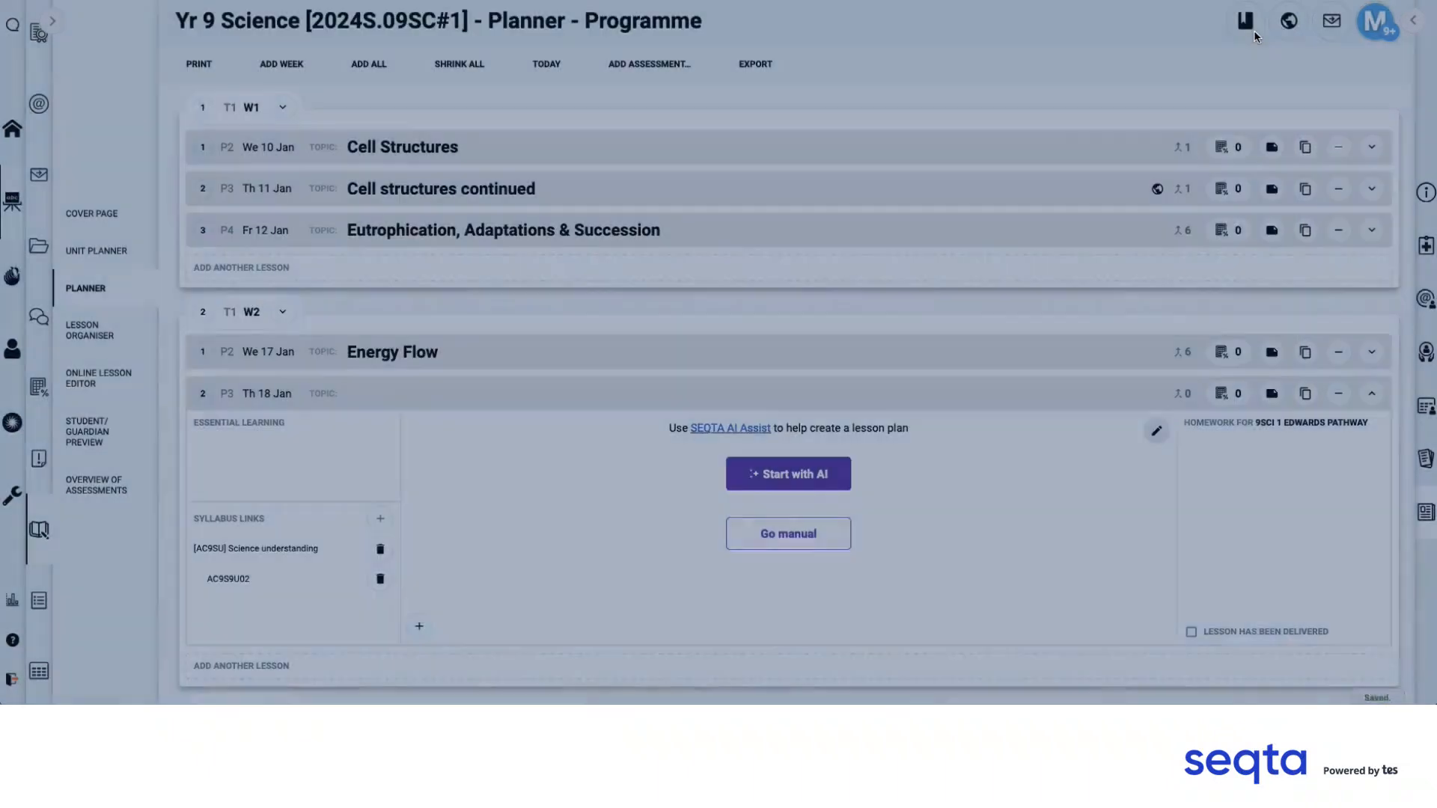
Set the Th 18 Jan lesson's topic to "Reproductive cells in Plants and Animals".
left_click(609, 394)
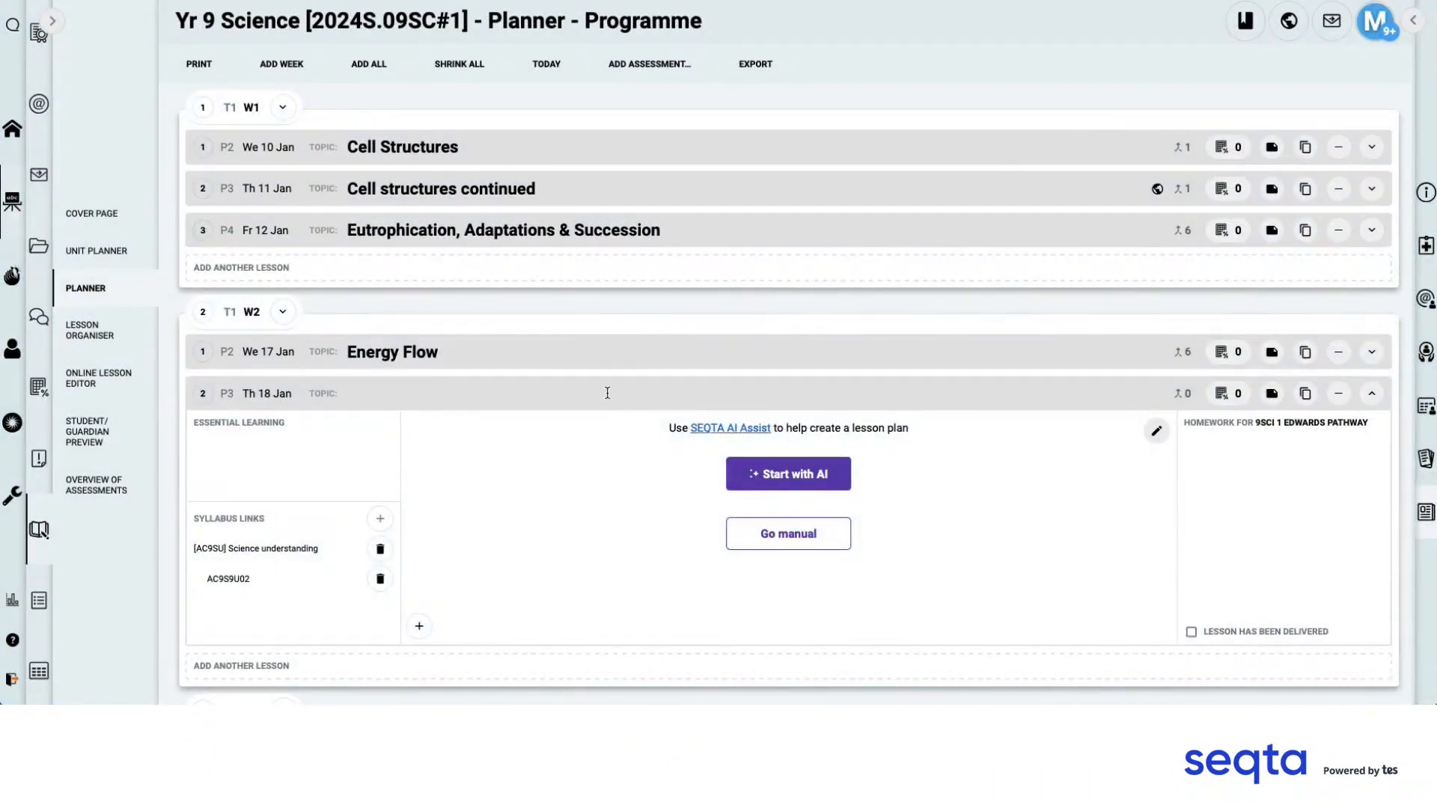
type("Reproductive cells in Plants and Animals")
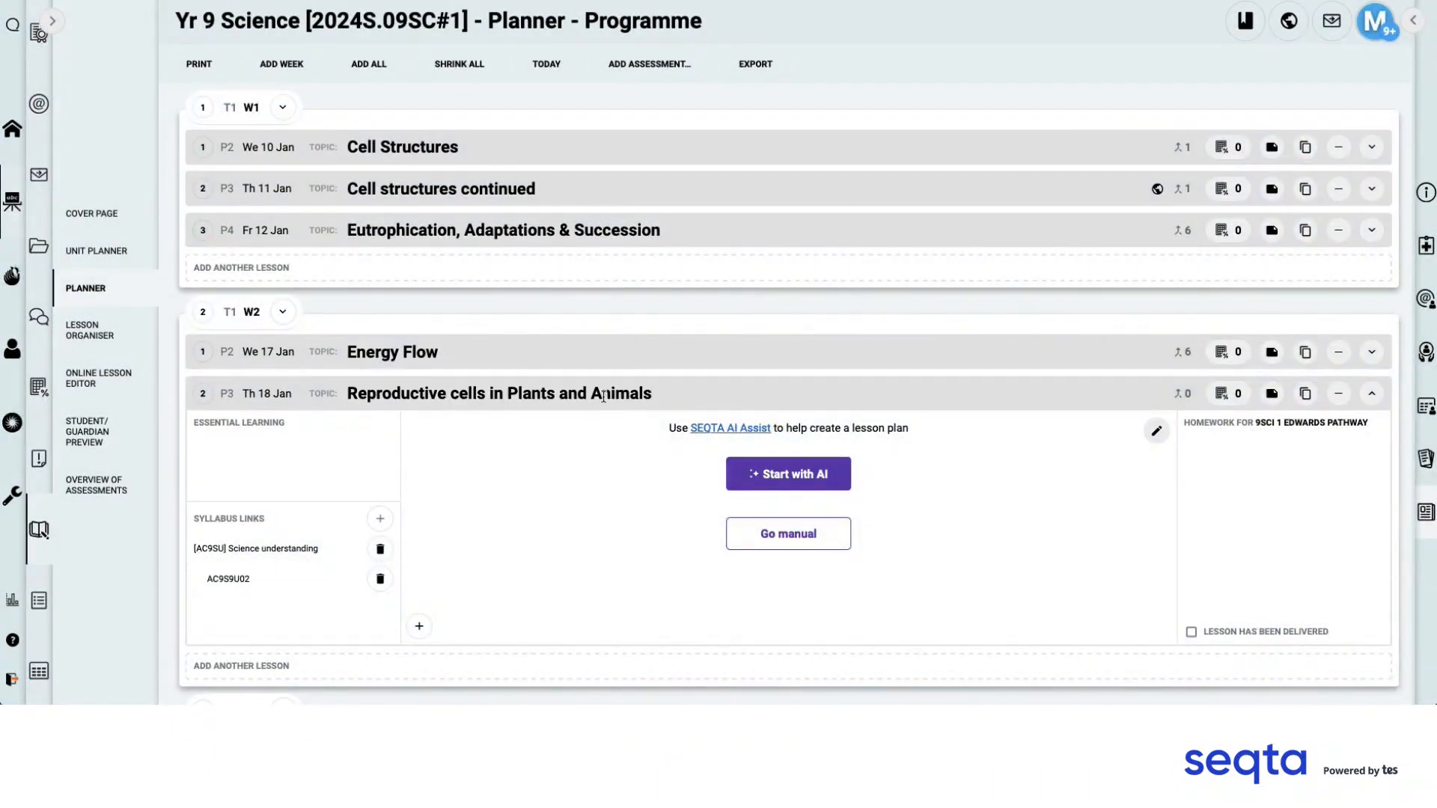
mouse_move(225, 581)
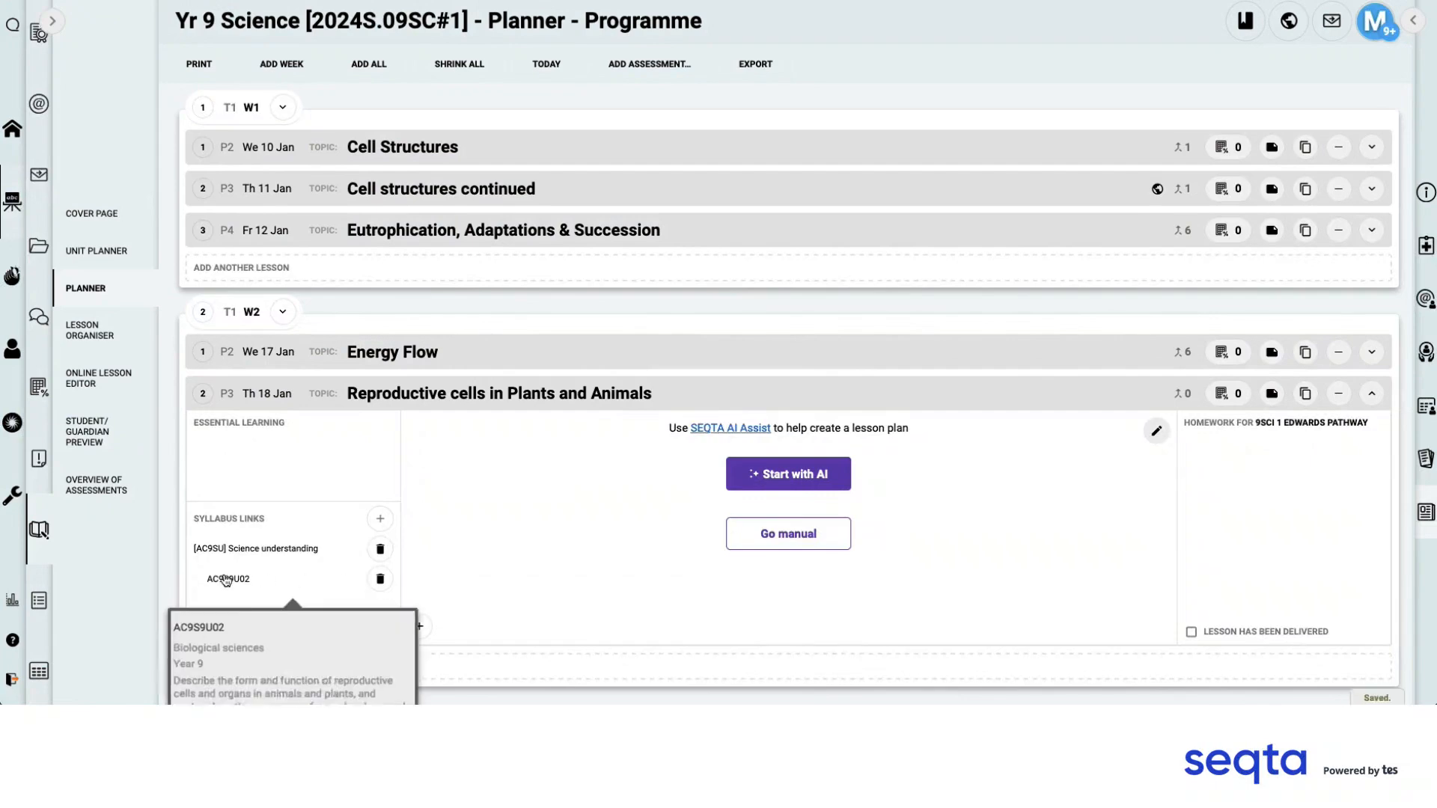
Start an AI-assisted lesson plan for the Th 18 Jan lesson and keep only AC9S9U02 selected among the curriculum links.
scroll(238, 585, "down", 1)
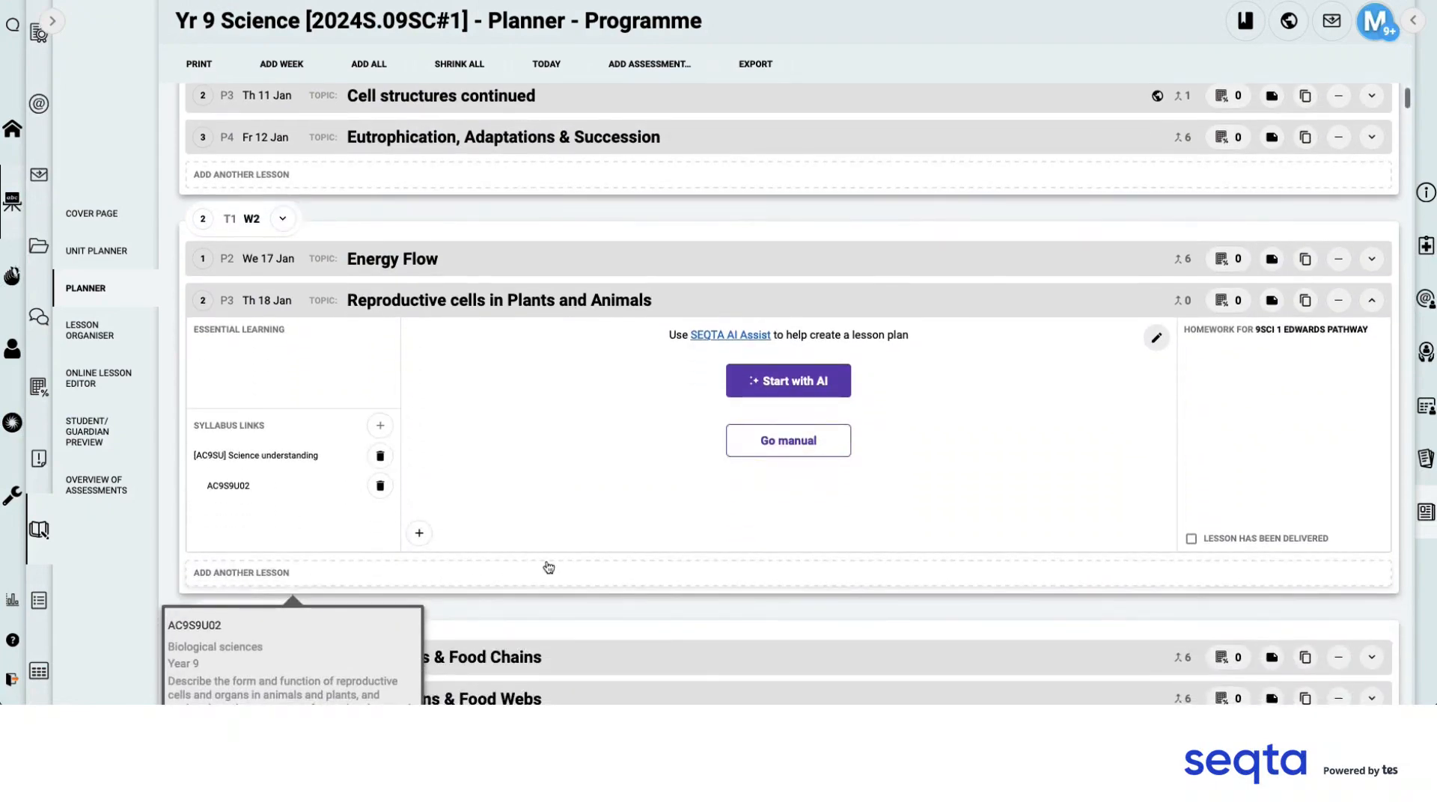
left_click(775, 390)
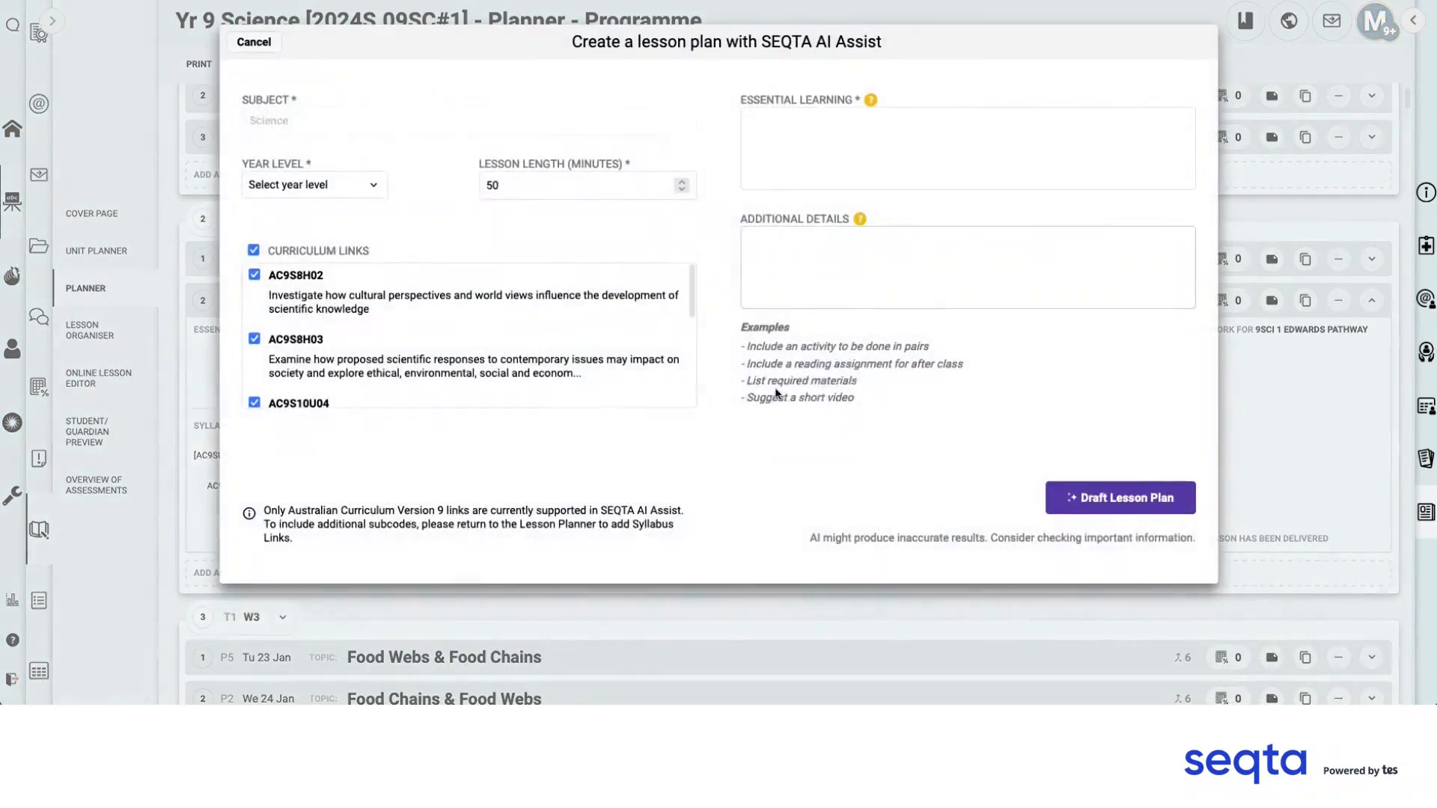
left_click(253, 249)
scroll(314, 363, "down", 3)
left_click(256, 345)
Set the lesson plan's year level to Year 09 and its lesson length to 45 minutes.
left_click(367, 183)
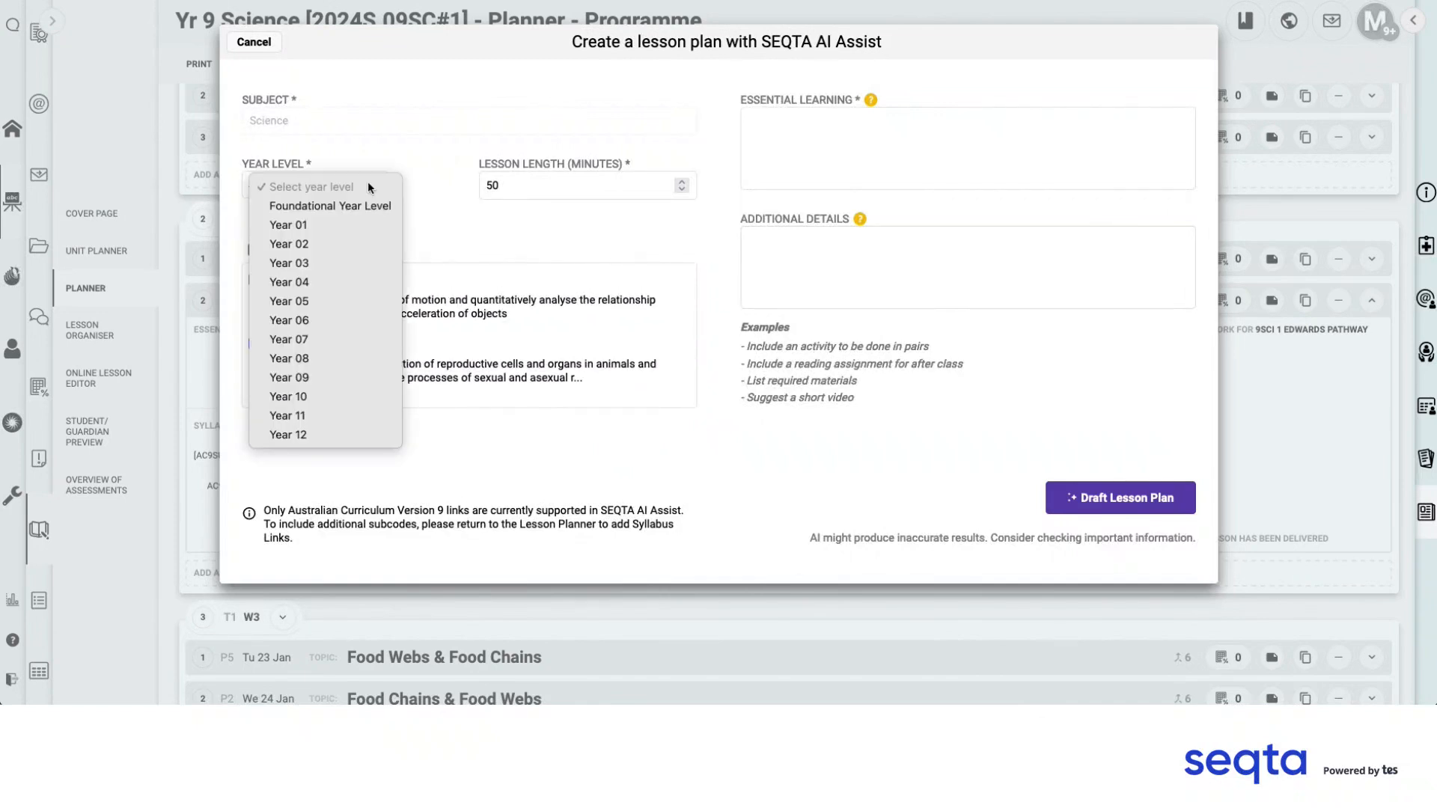
left_click(340, 374)
left_click(502, 193)
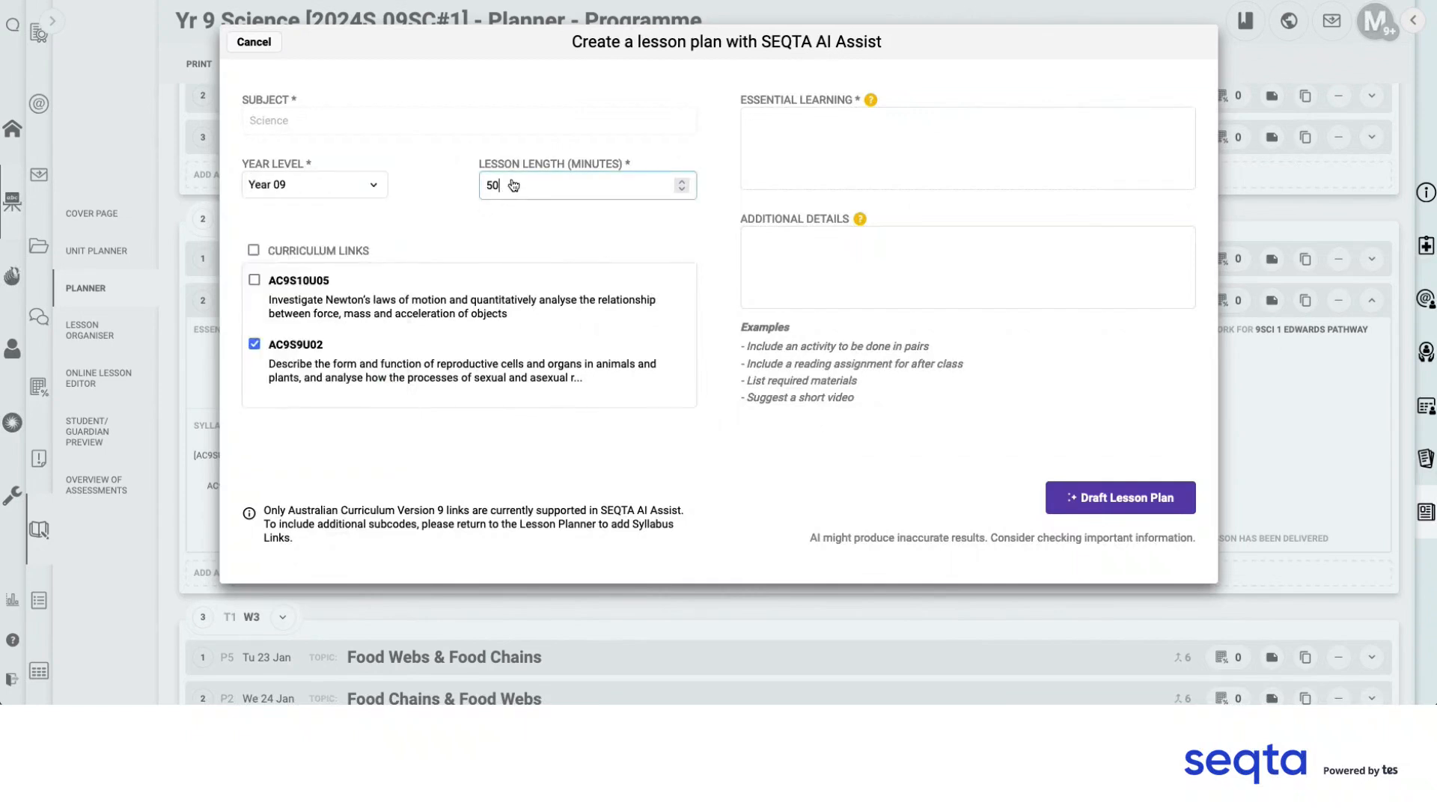
key("BackSpace")
key("BackSpace")
type("45")
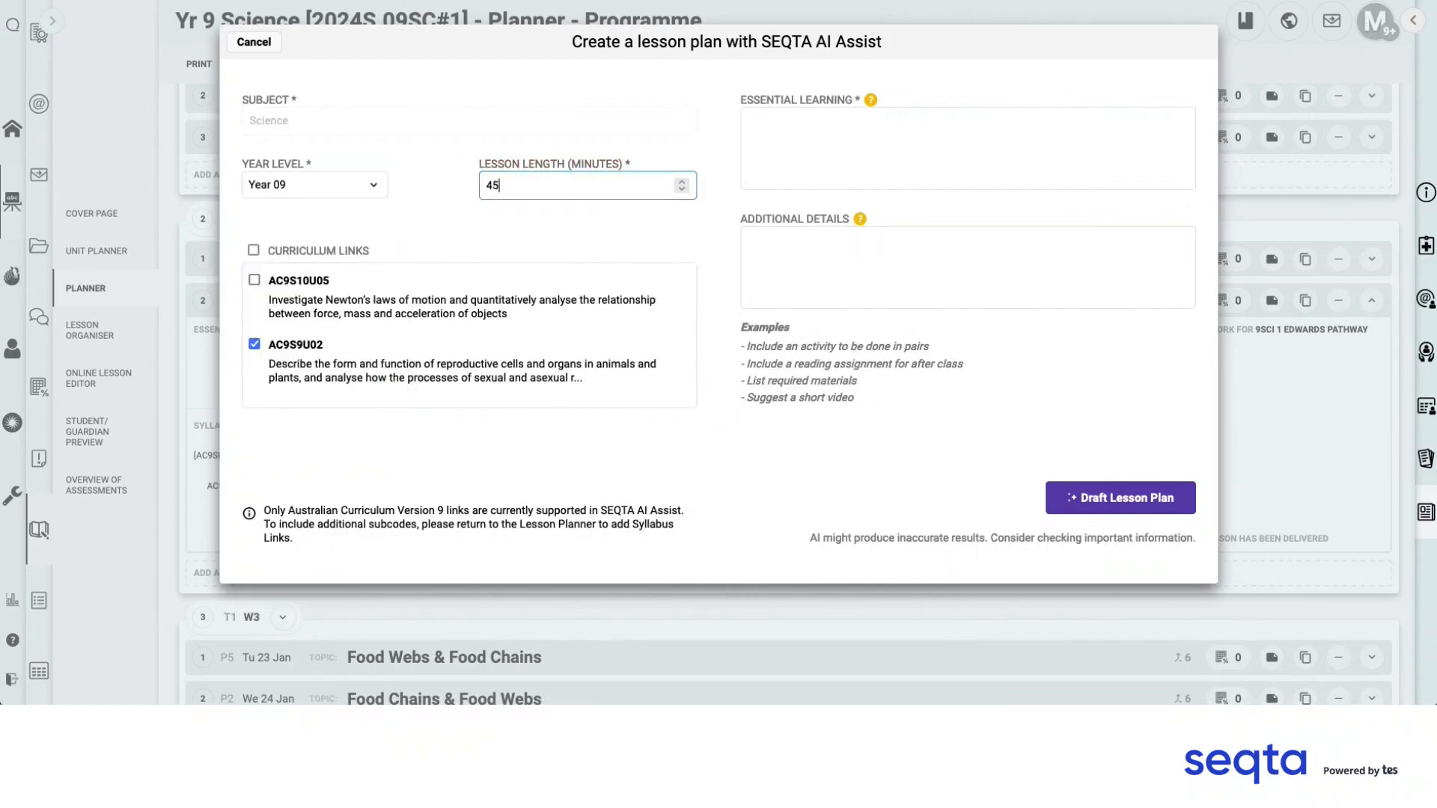
Enter "Understand the structure and purpose of reproductive cells and organs in both animals and plants." as the essential learning.
left_click(967, 149)
left_click(870, 142)
type("Understand the structure and purpose of reproductive cells and organs in both animals and plants.")
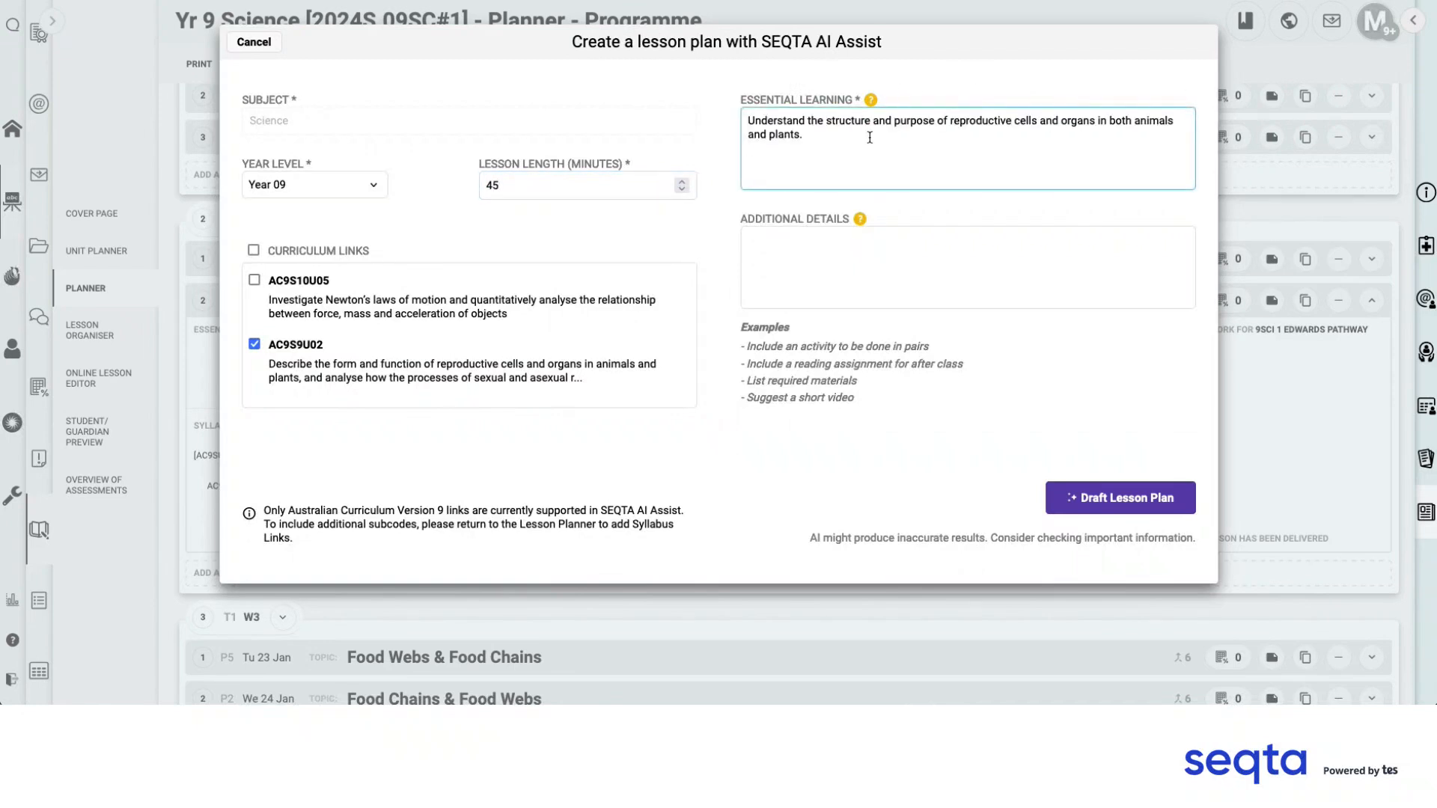
Copy the example "Include an activity to be done in pairs" into the additional details and draft the lesson plan.
left_click_drag(931, 345, 746, 348)
key("ctrl+c")
left_click(777, 263)
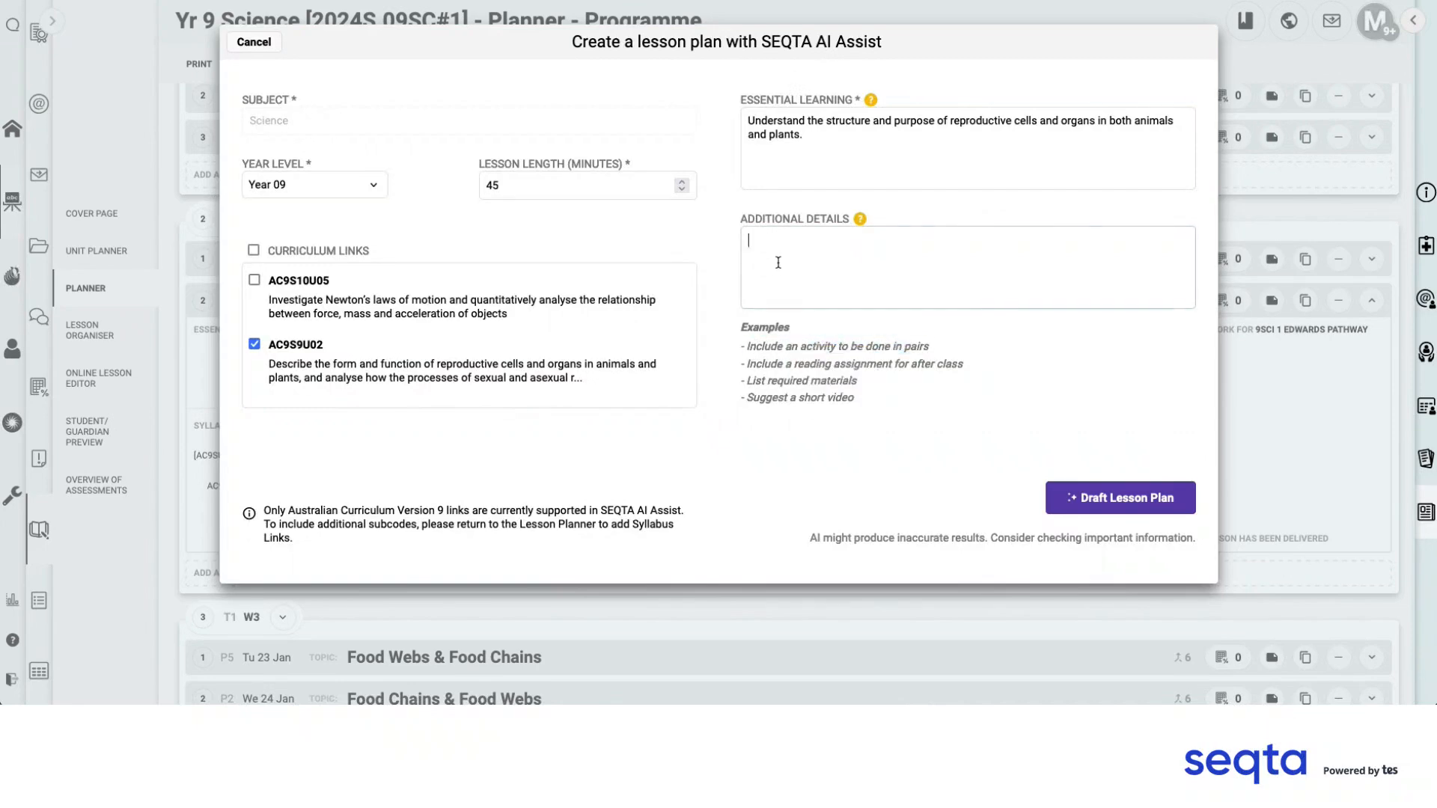
key("ctrl+v")
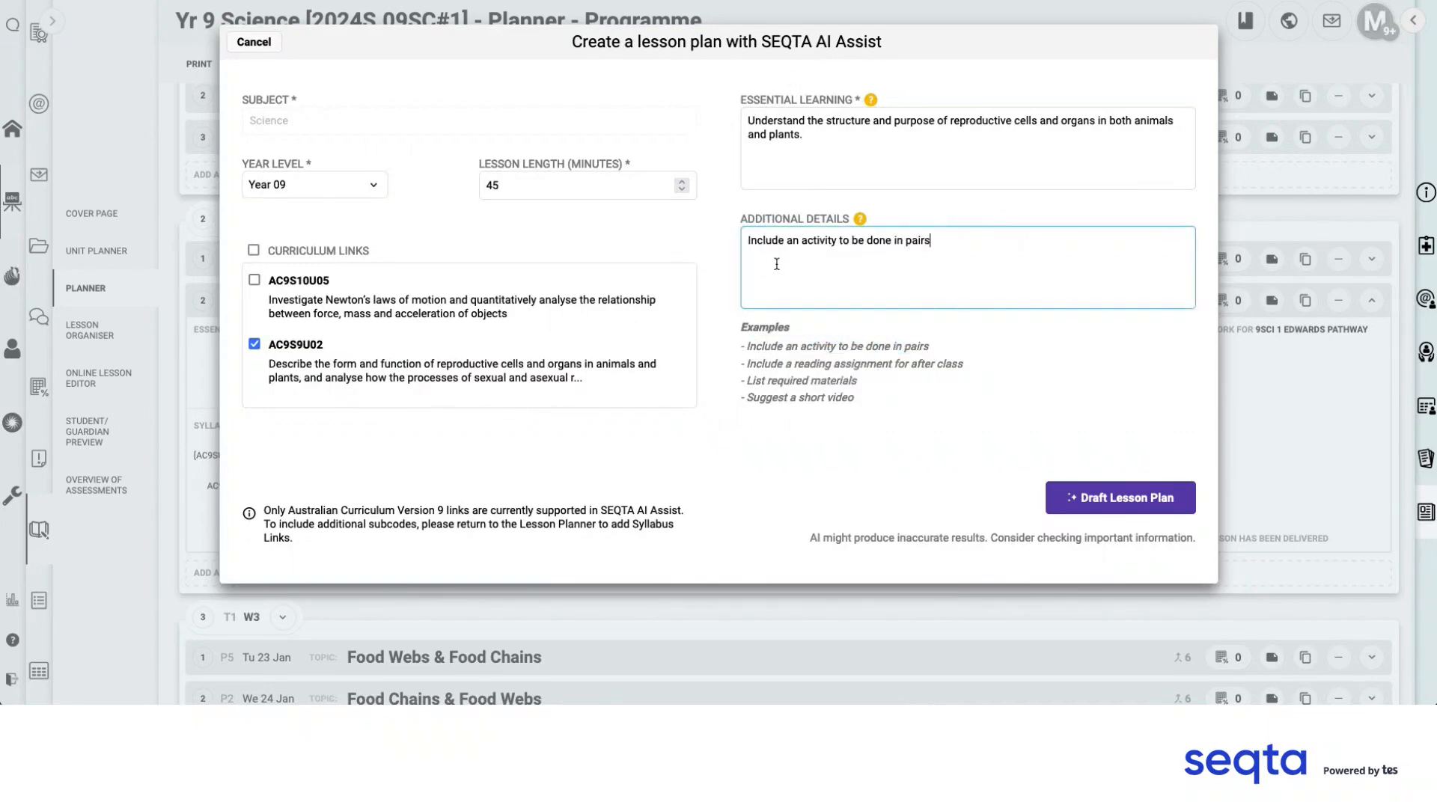
left_click(1108, 504)
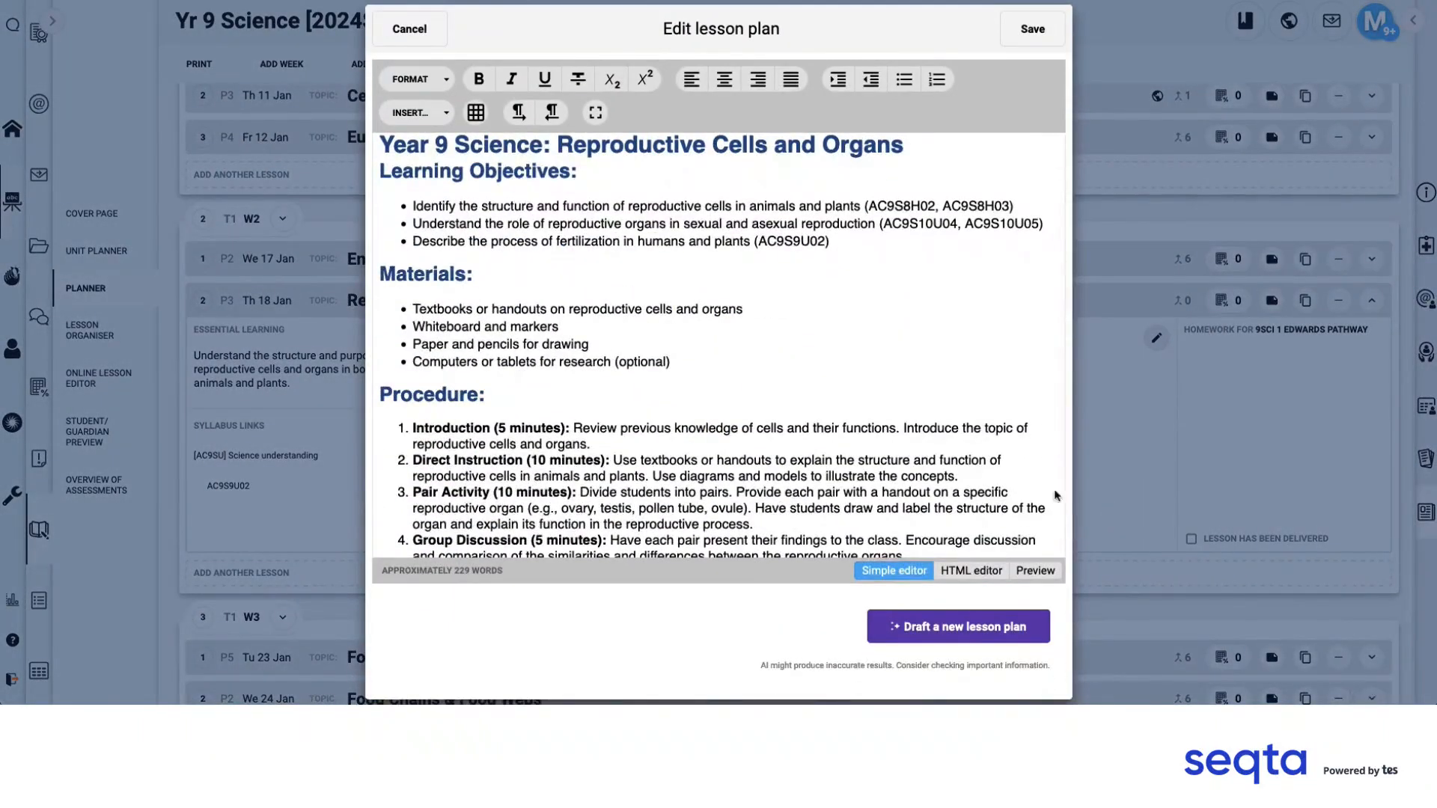
Review the drafted Reproductive Cells and Organs lesson plan and save it to the Th 18 Jan lesson.
scroll(699, 282, "down", 2)
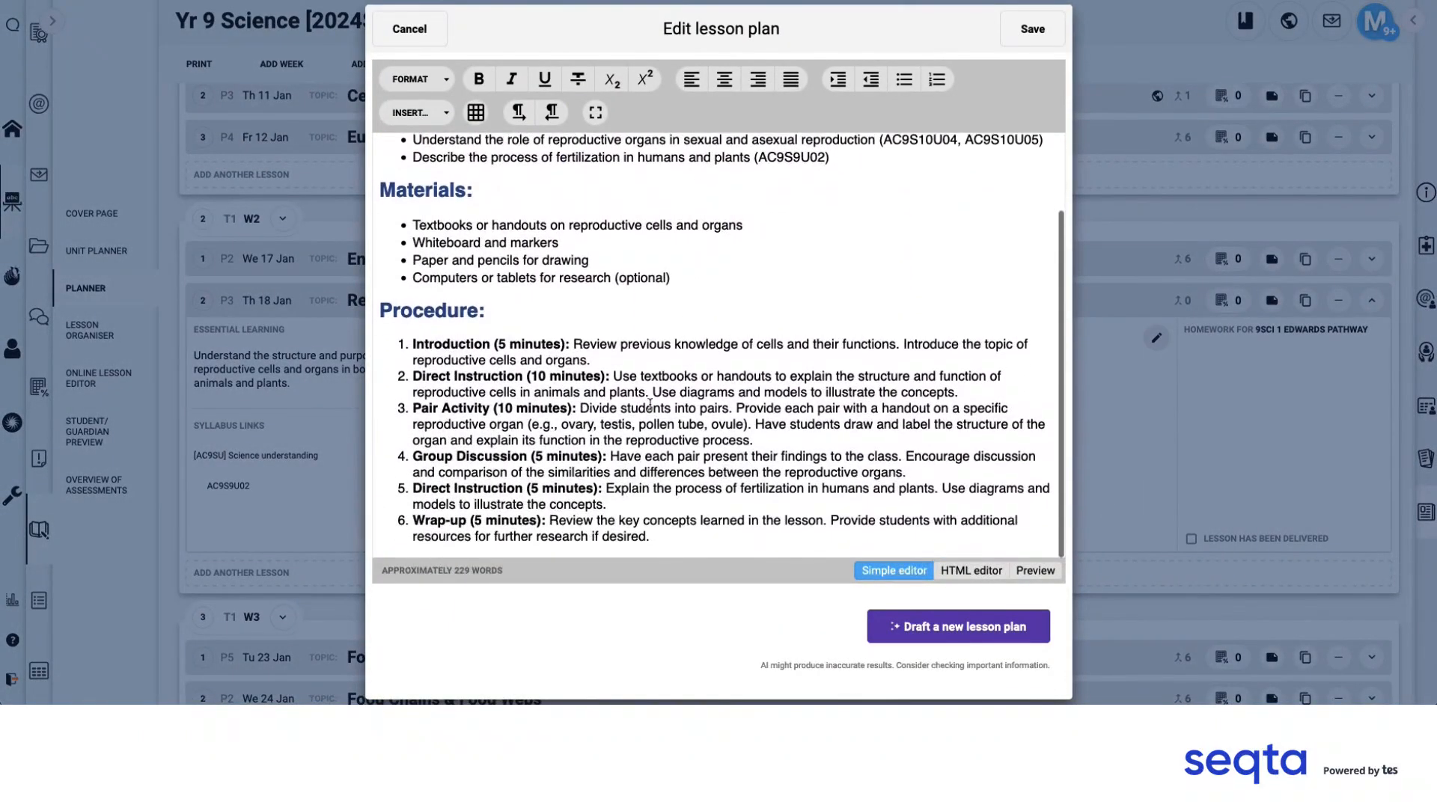
scroll(538, 411, "up", 2)
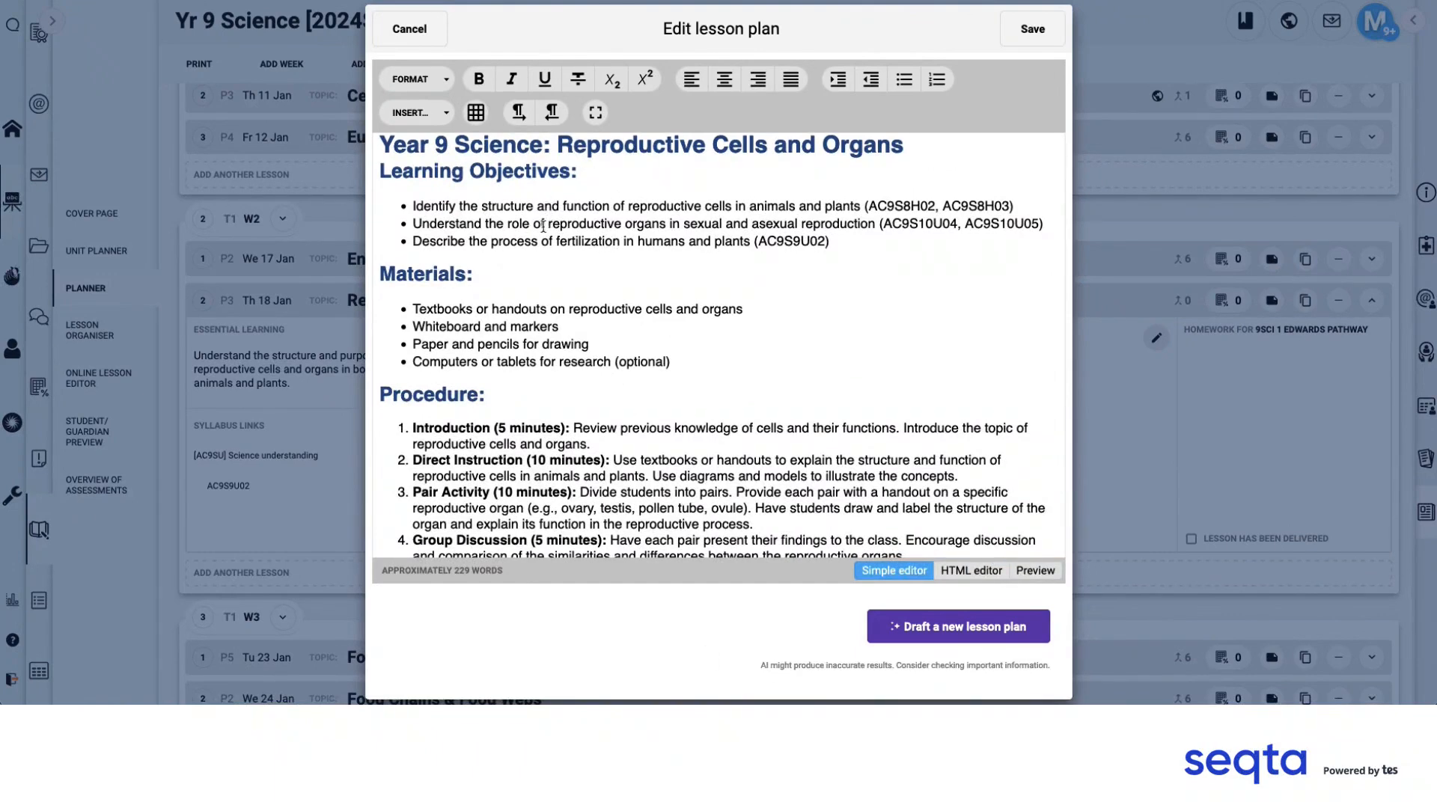
left_click(1031, 34)
Switch to the student view in SEQTA Learn and examine the Cell structures lesson's outline, video and homework.
scroll(893, 401, "down", 5)
scroll(893, 402, "up", 4)
scroll(892, 401, "up", 1)
left_click(1240, 348)
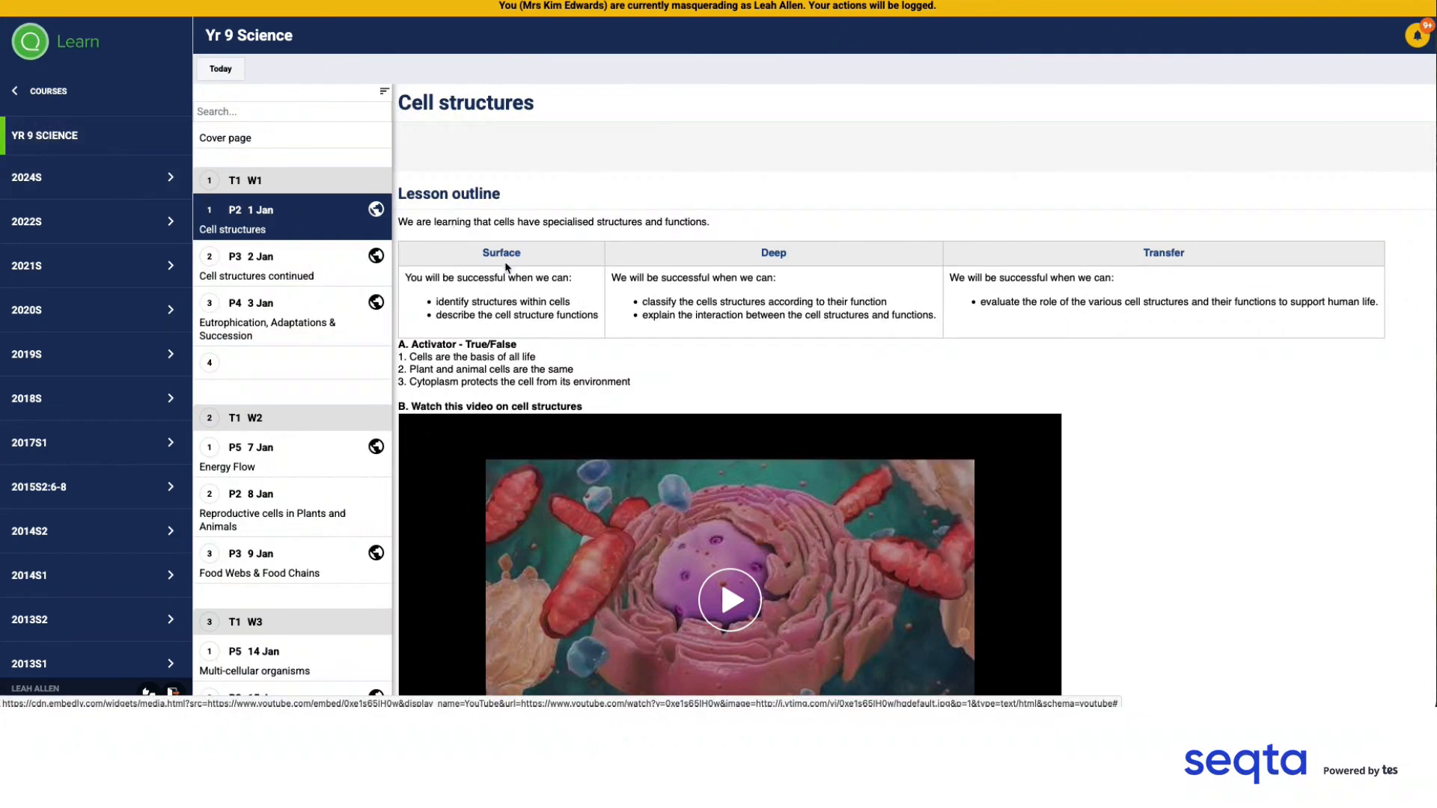
scroll(506, 269, "down", 1)
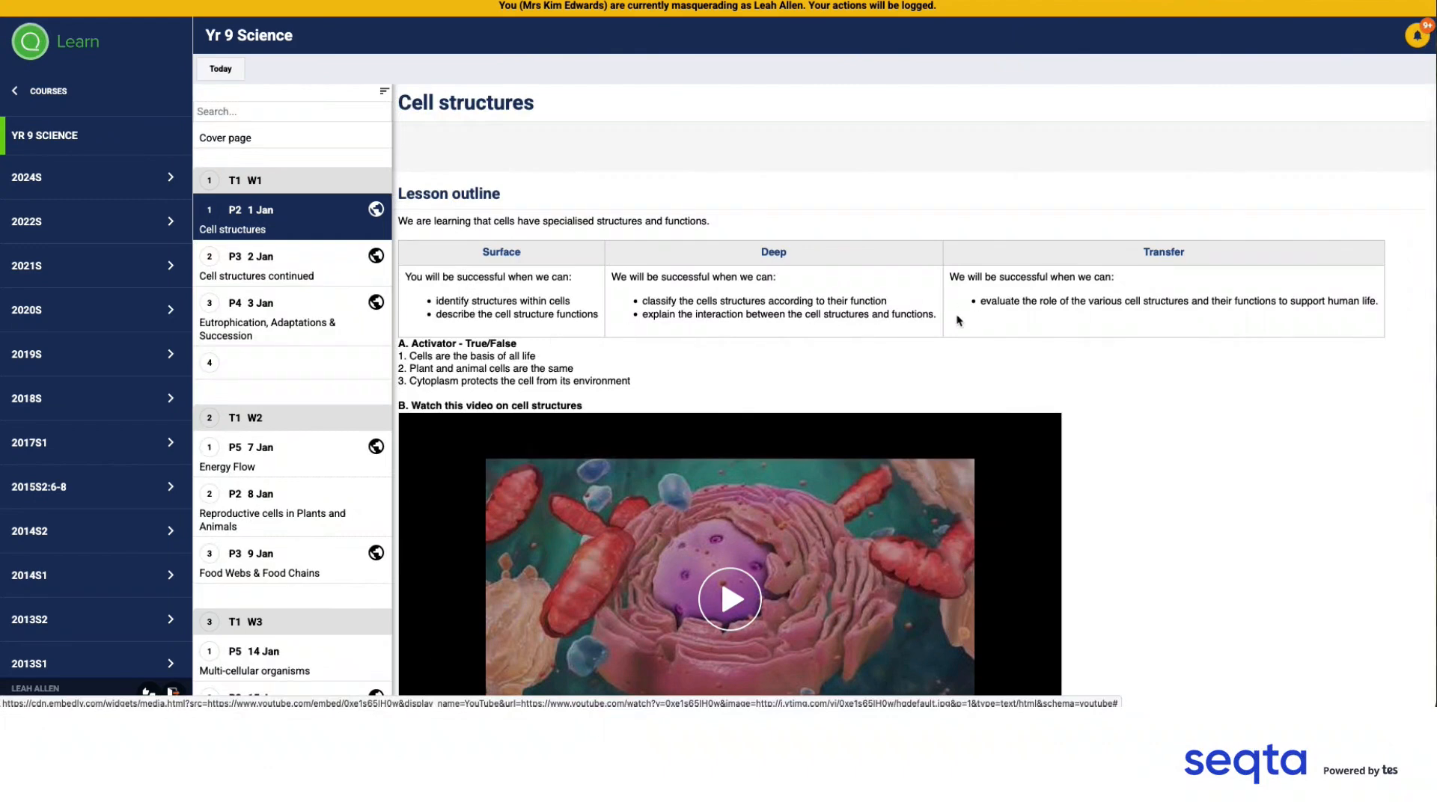
scroll(961, 322, "down", 4)
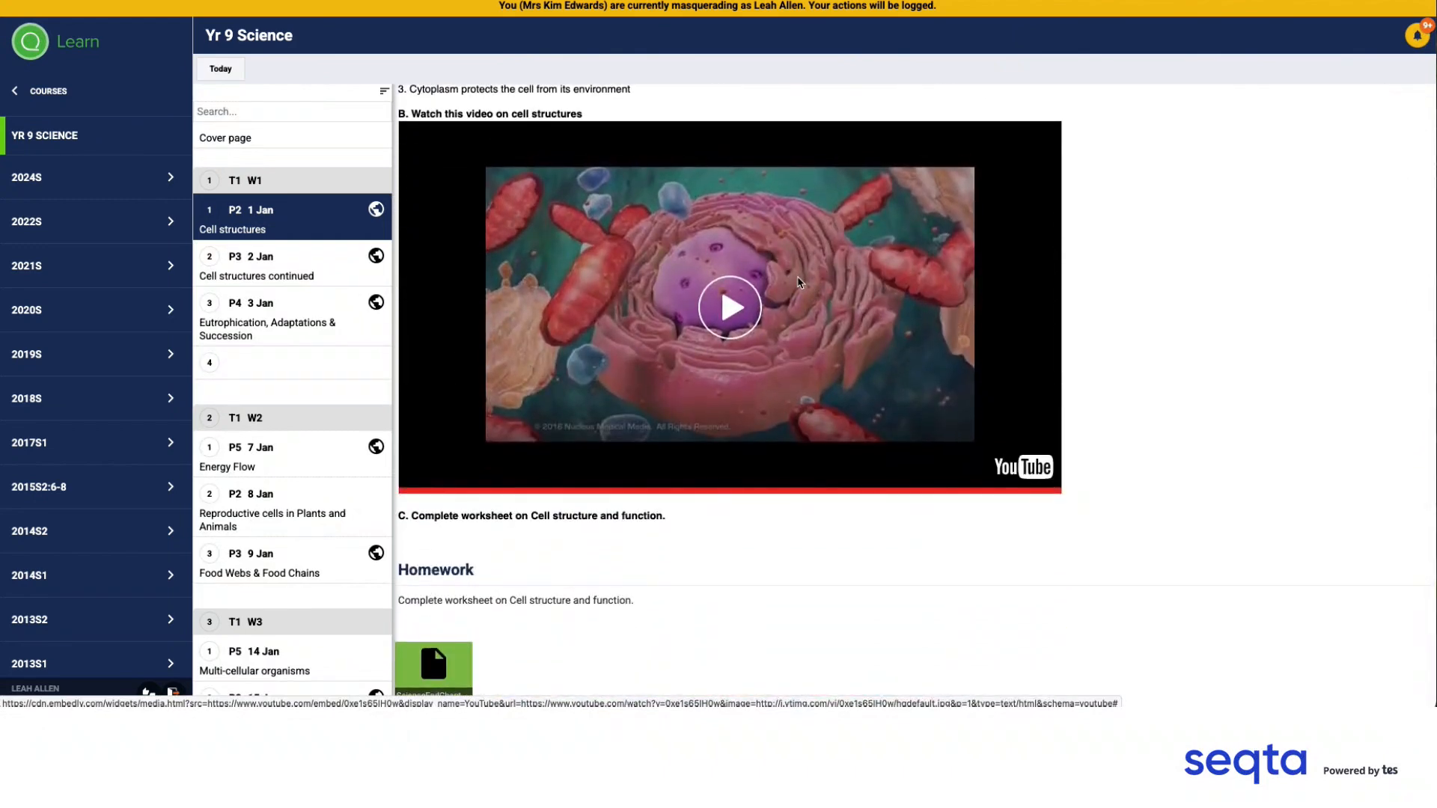